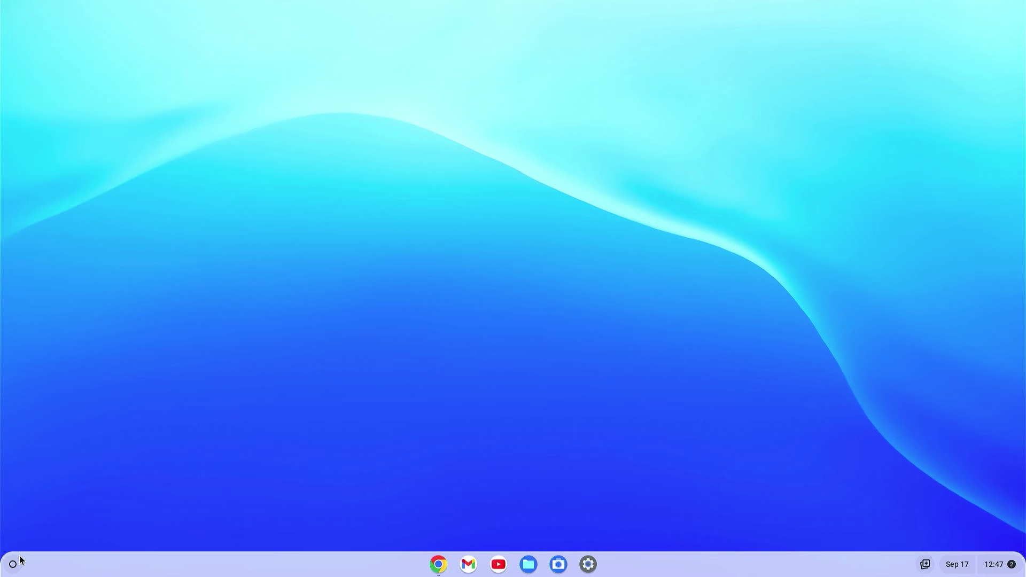
Open the app launcher and scroll through the app grid to find Files.
{"action": "left_click", "coordinate": [12, 563]}
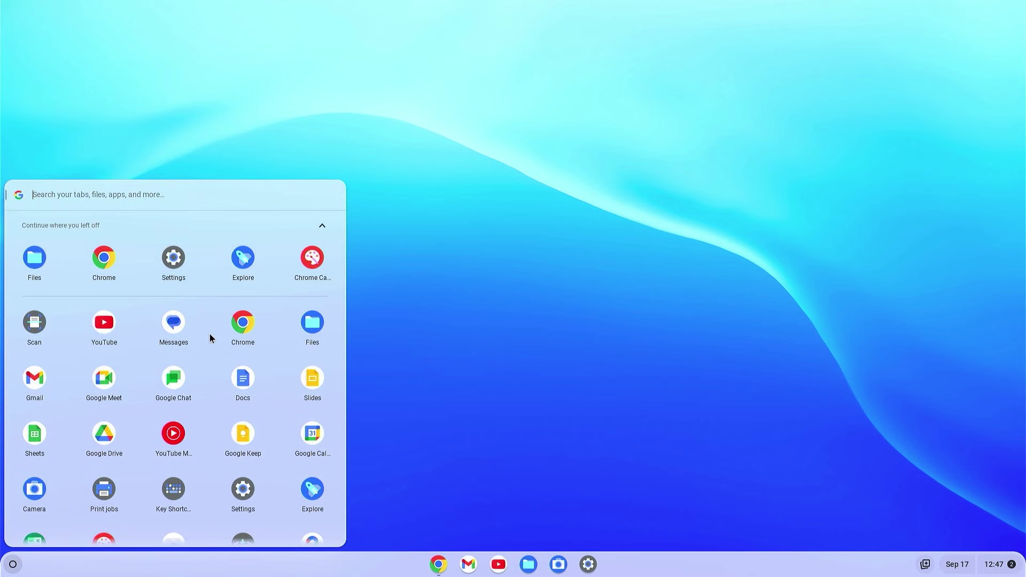
{"action": "scroll", "coordinate": [210, 338], "scroll_direction": "down", "scroll_amount": 2}
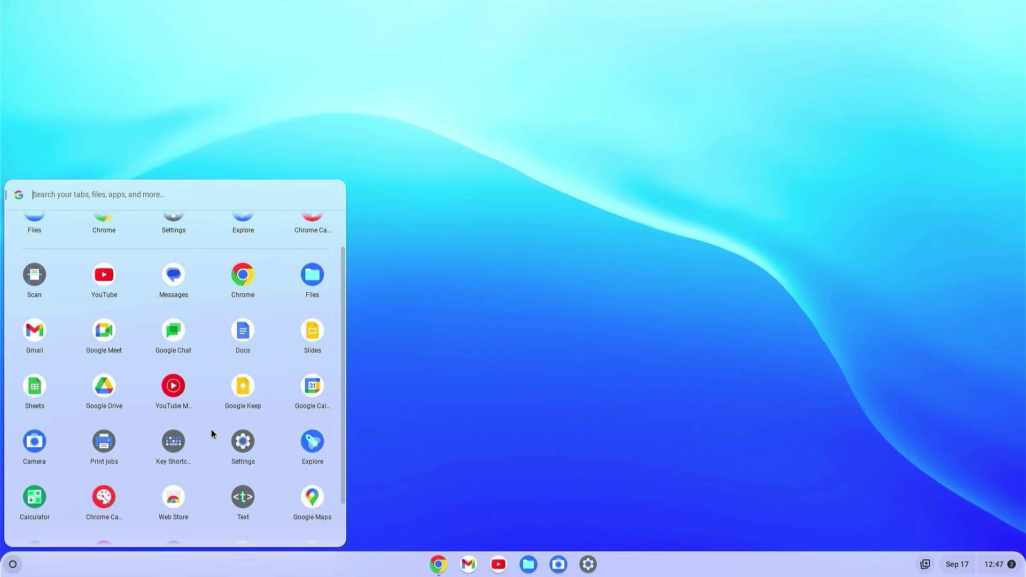
{"action": "scroll", "coordinate": [211, 434], "scroll_direction": "down", "scroll_amount": 2}
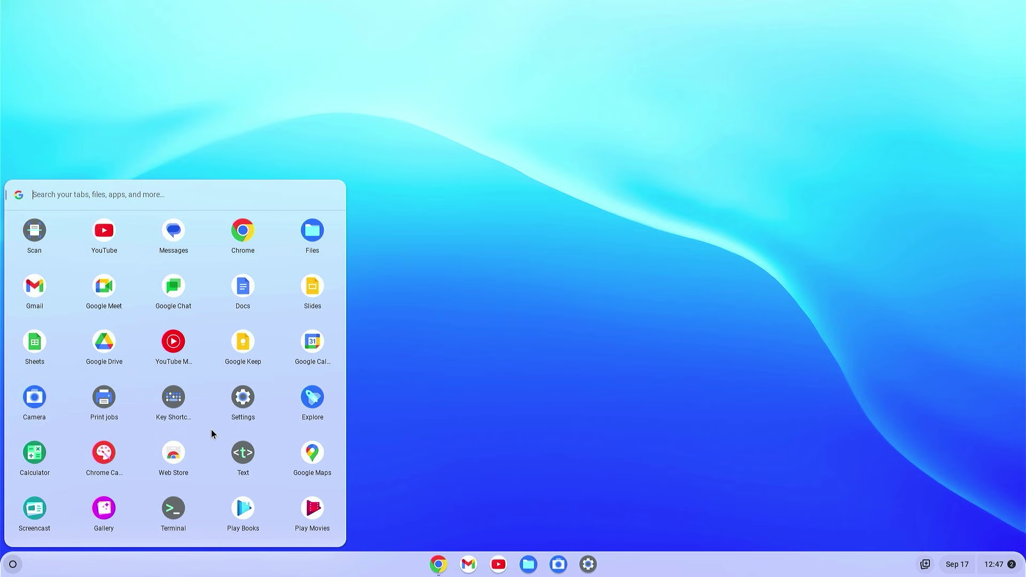
{"action": "scroll", "coordinate": [212, 435], "scroll_direction": "up", "scroll_amount": 4}
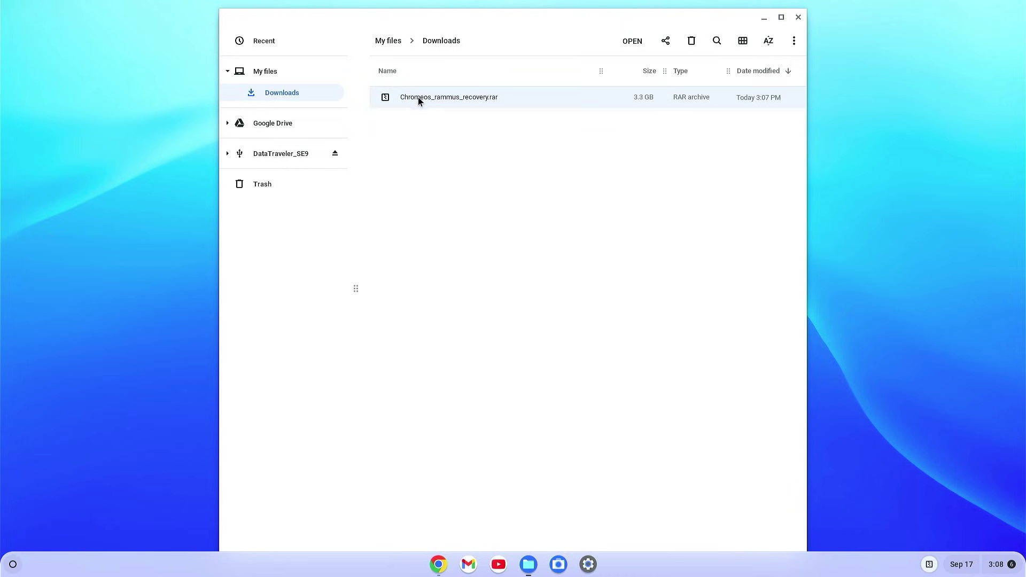
Copy Chromeos_rammus_recovery.img out of the opened .rar archive and paste it into Downloads.
{"action": "double_click", "coordinate": [419, 97]}
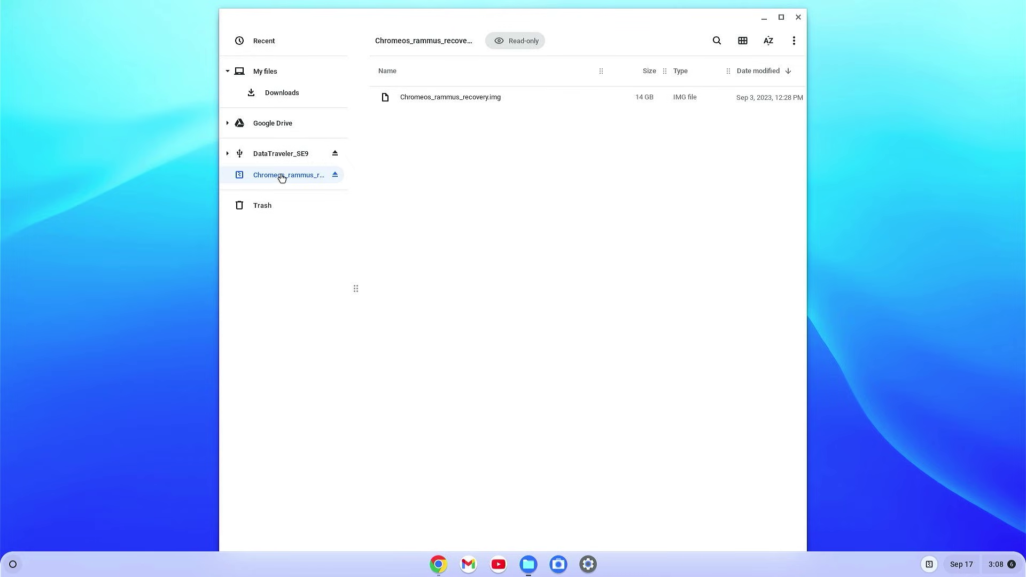
{"action": "left_click", "coordinate": [439, 98]}
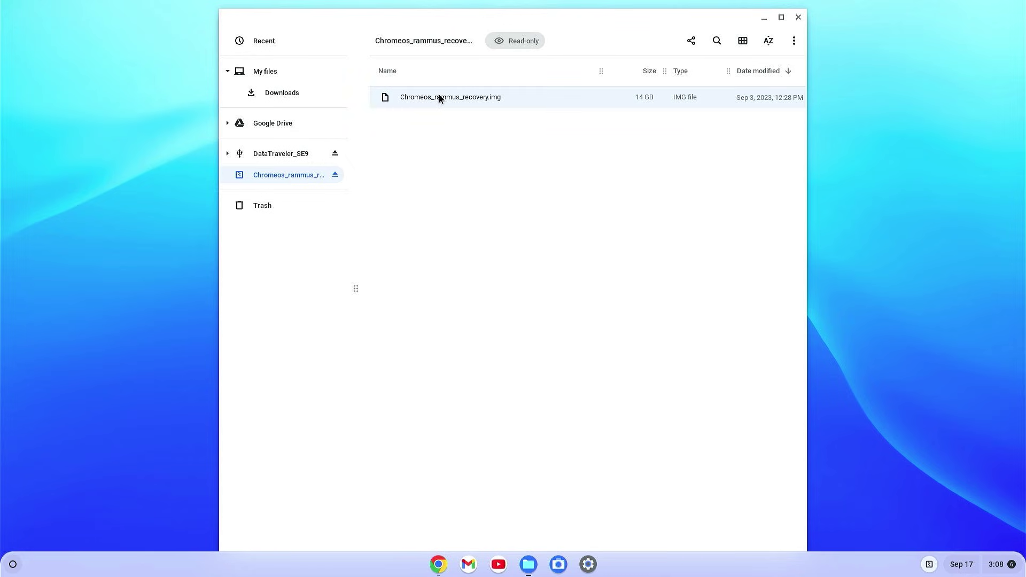
{"action": "right_click", "coordinate": [438, 96]}
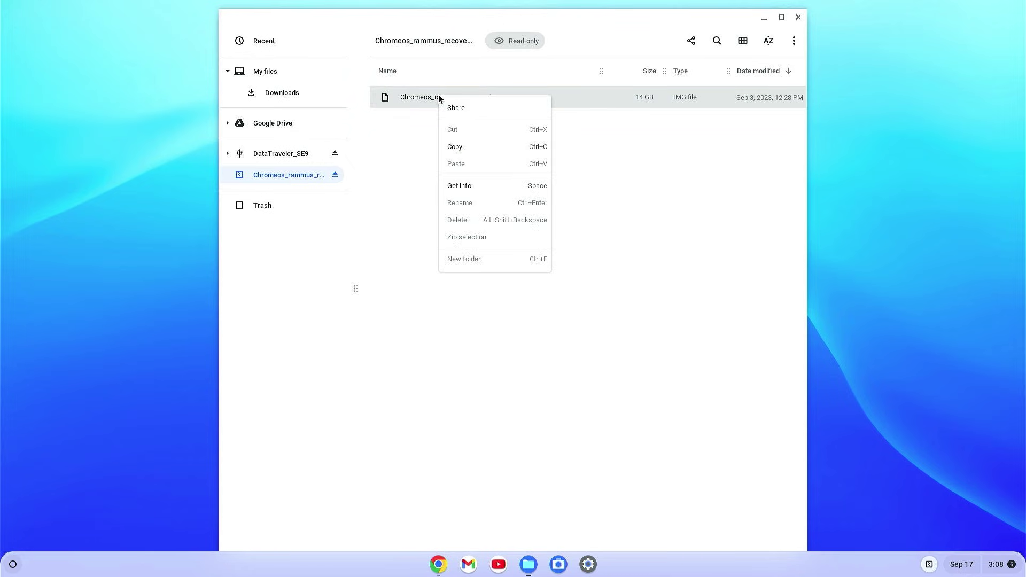
{"action": "left_click", "coordinate": [458, 148]}
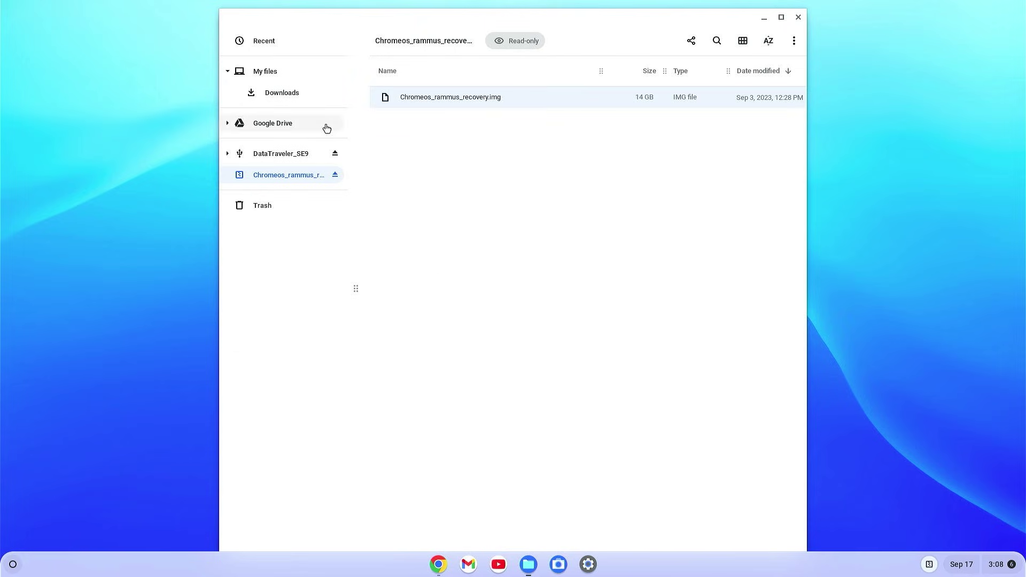
{"action": "left_click", "coordinate": [288, 95]}
{"action": "right_click", "coordinate": [429, 140]}
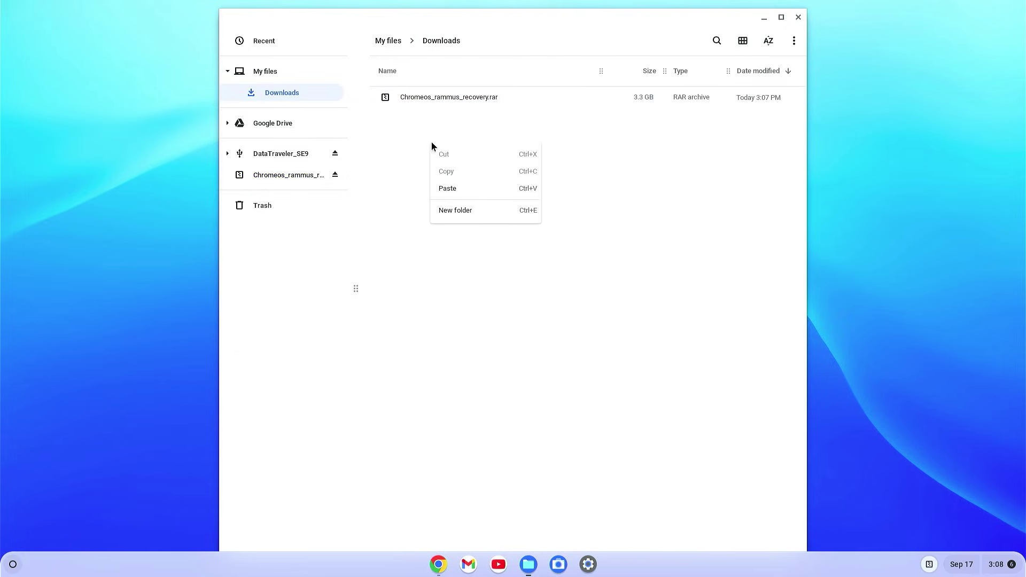
{"action": "left_click", "coordinate": [453, 192]}
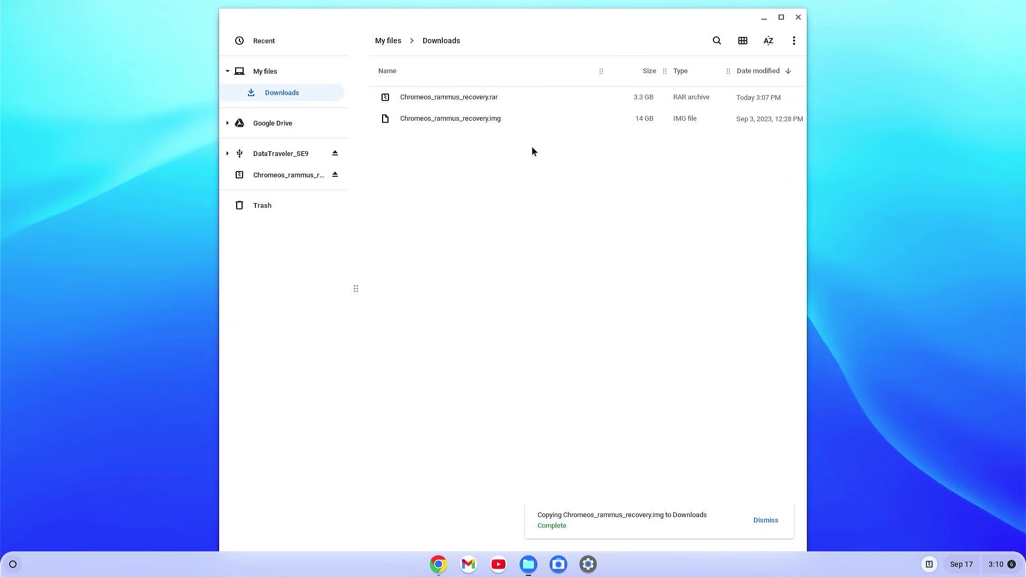
{"action": "left_click", "coordinate": [502, 120]}
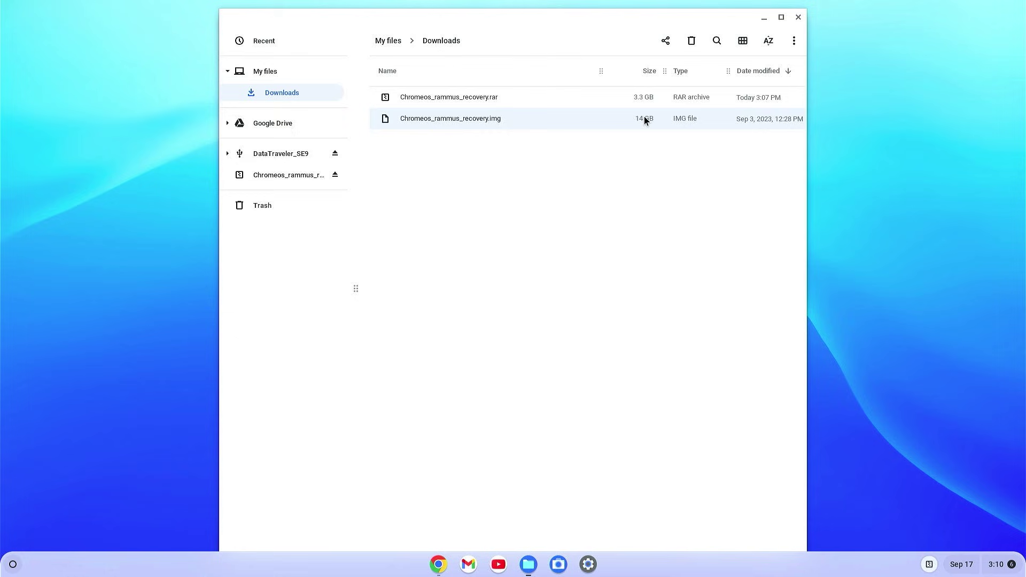
Trash the .rar archive, rename the image to Chromeos_rammus_recovery.img.bin, and close Files.
{"action": "right_click", "coordinate": [498, 98]}
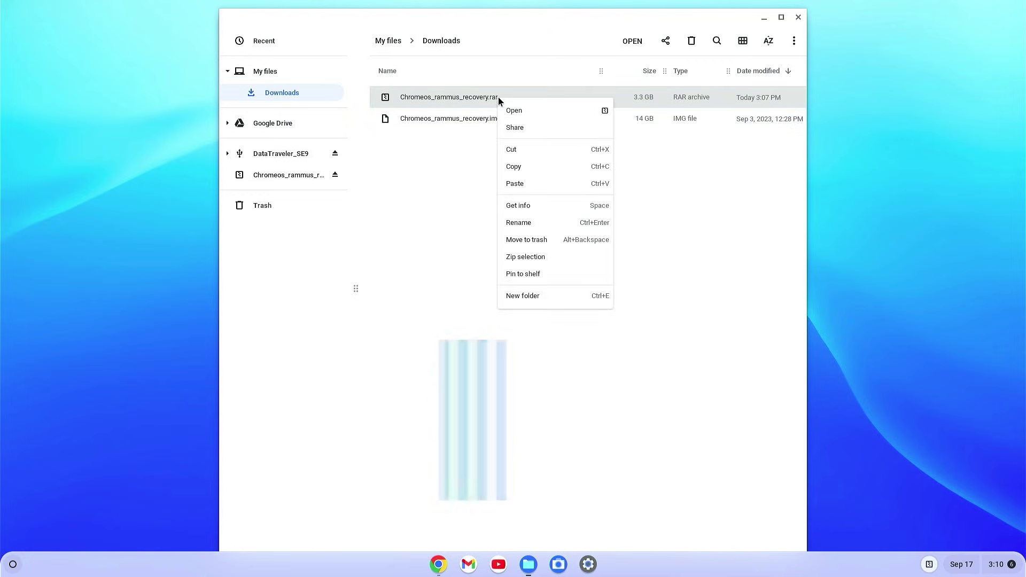
{"action": "left_click", "coordinate": [525, 238]}
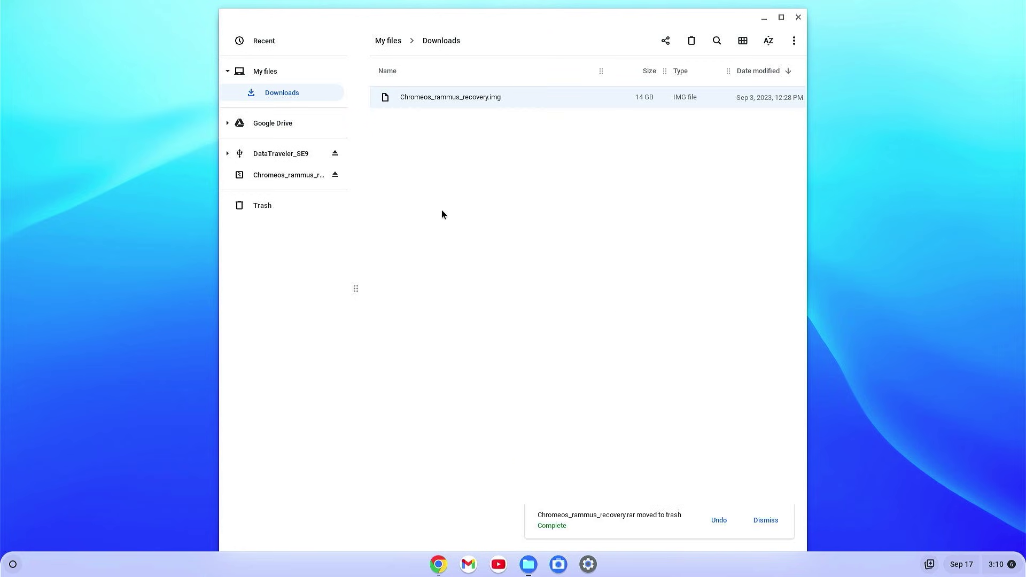
{"action": "right_click", "coordinate": [492, 97]}
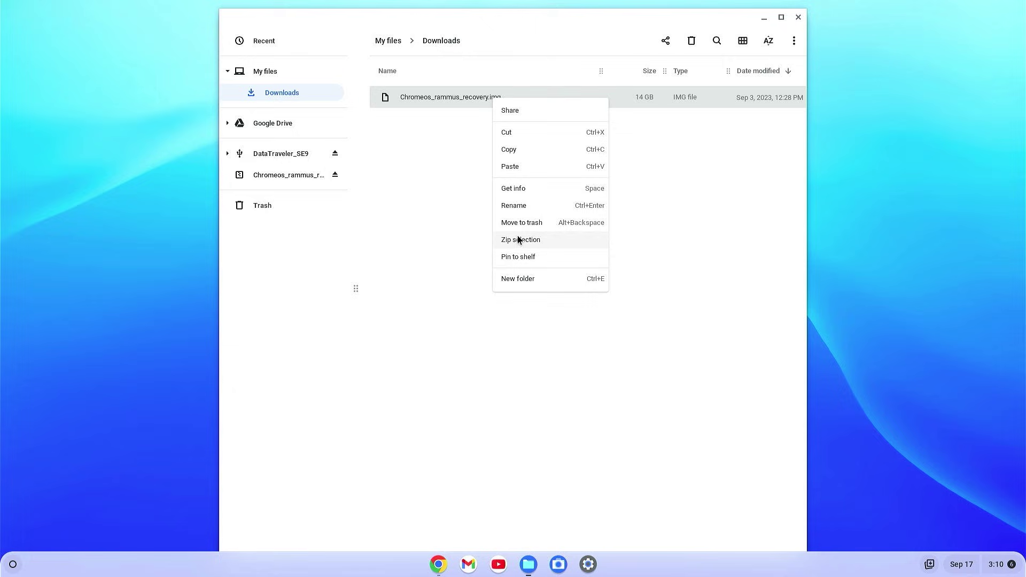
{"action": "left_click", "coordinate": [519, 206]}
{"action": "left_click", "coordinate": [517, 98]}
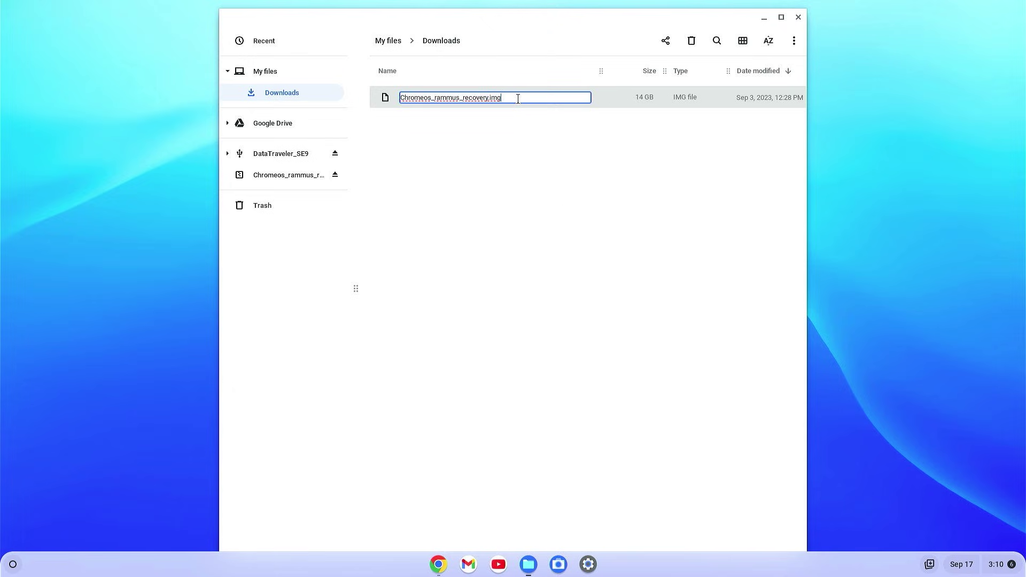
{"action": "type", "text": ".bin"}
{"action": "left_click", "coordinate": [553, 159]}
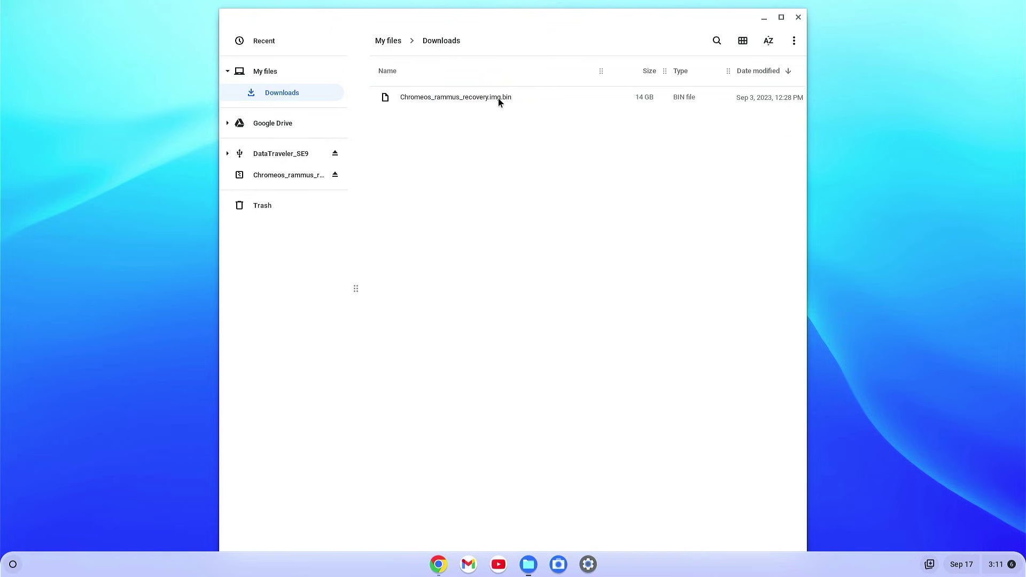
{"action": "left_click", "coordinate": [797, 17]}
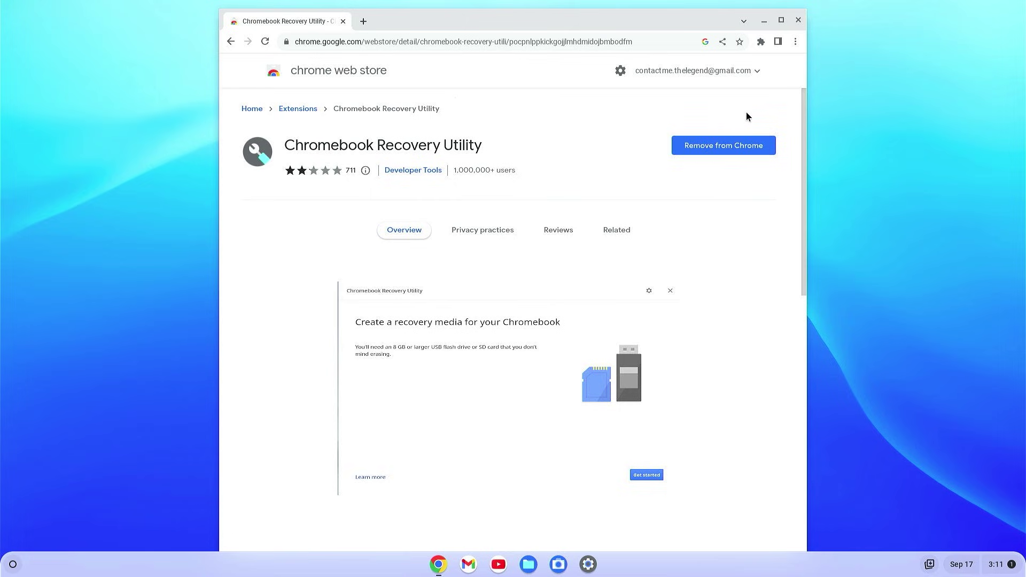
Launch Chromebook Recovery Utility from Chrome's Extensions menu.
{"action": "left_click", "coordinate": [760, 43]}
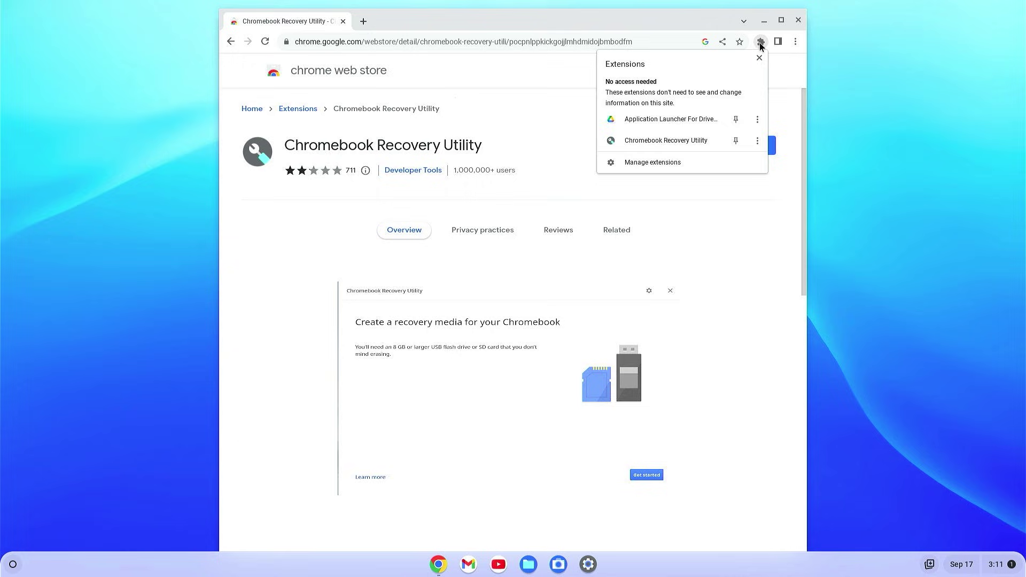
{"action": "left_click", "coordinate": [666, 139]}
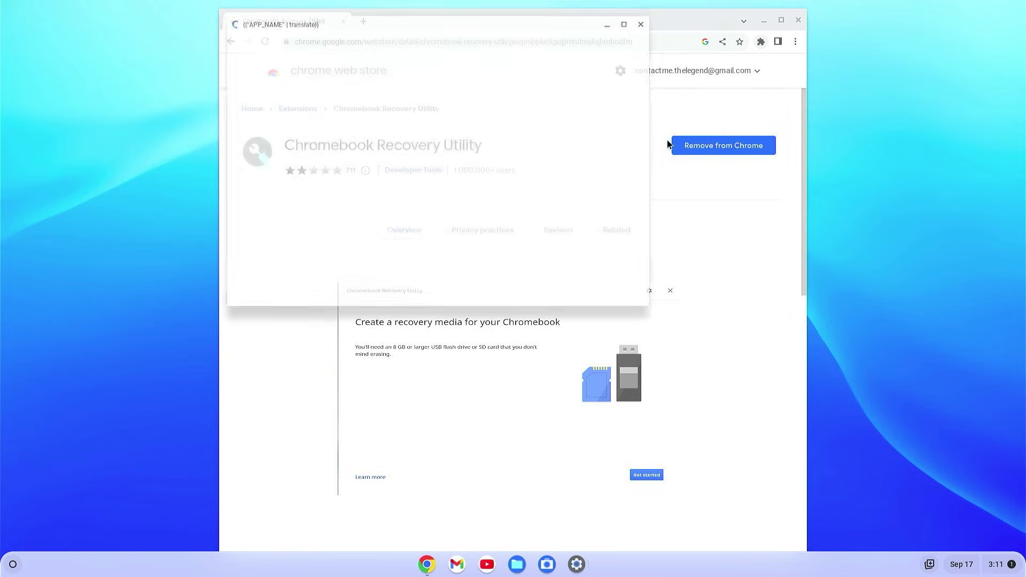
Close the browser and load Chromeos_rammus_recovery.img.bin from Downloads as a local image.
{"action": "left_click", "coordinate": [797, 21]}
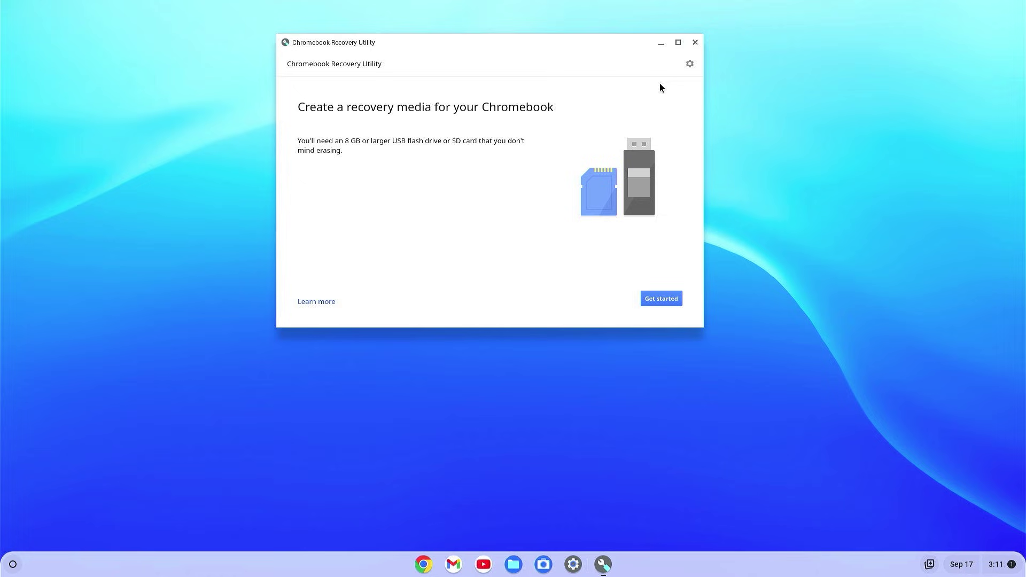
{"action": "left_click", "coordinate": [689, 64]}
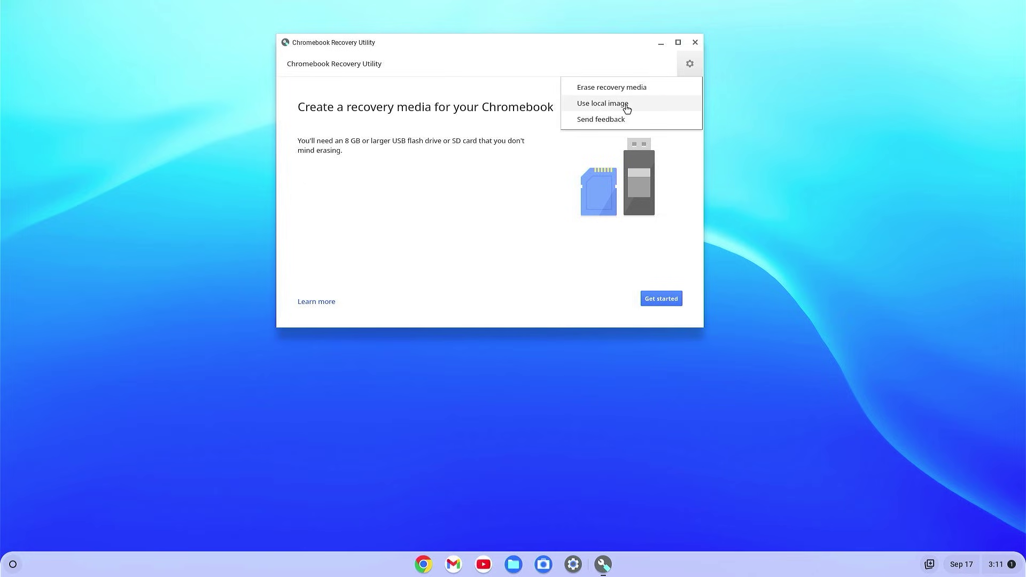
{"action": "left_click", "coordinate": [602, 103]}
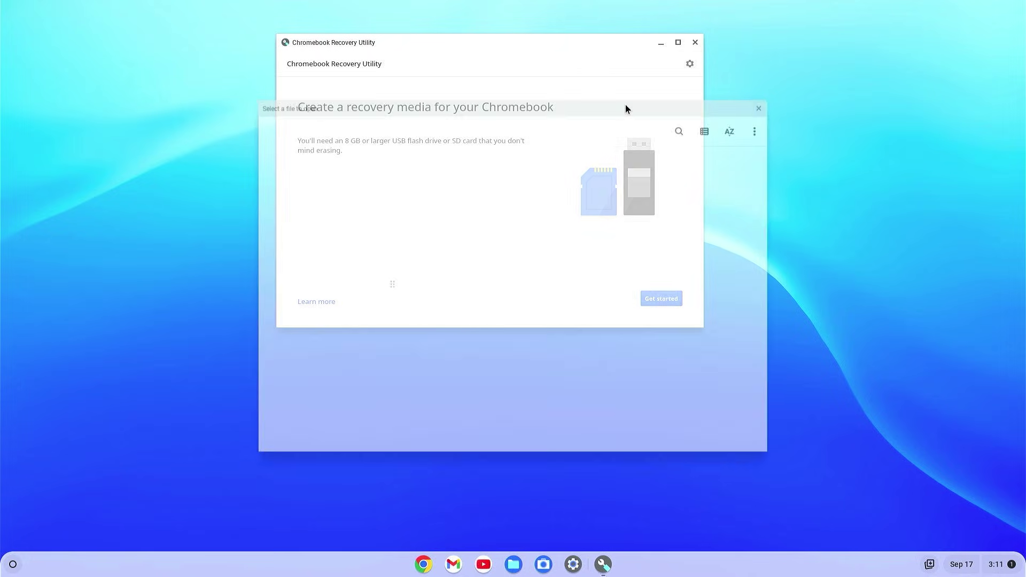
{"action": "left_click", "coordinate": [479, 184]}
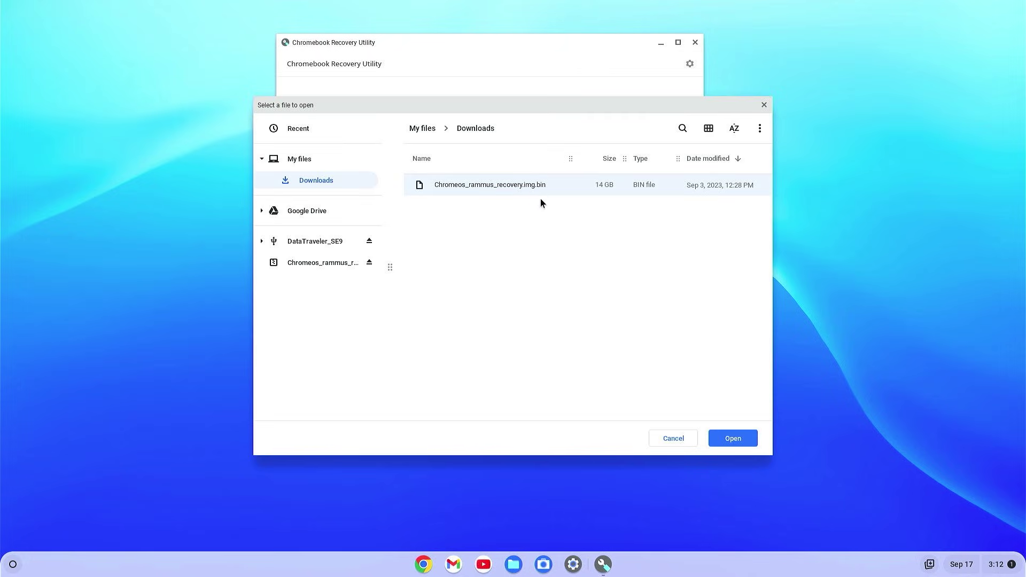
{"action": "left_click", "coordinate": [731, 438]}
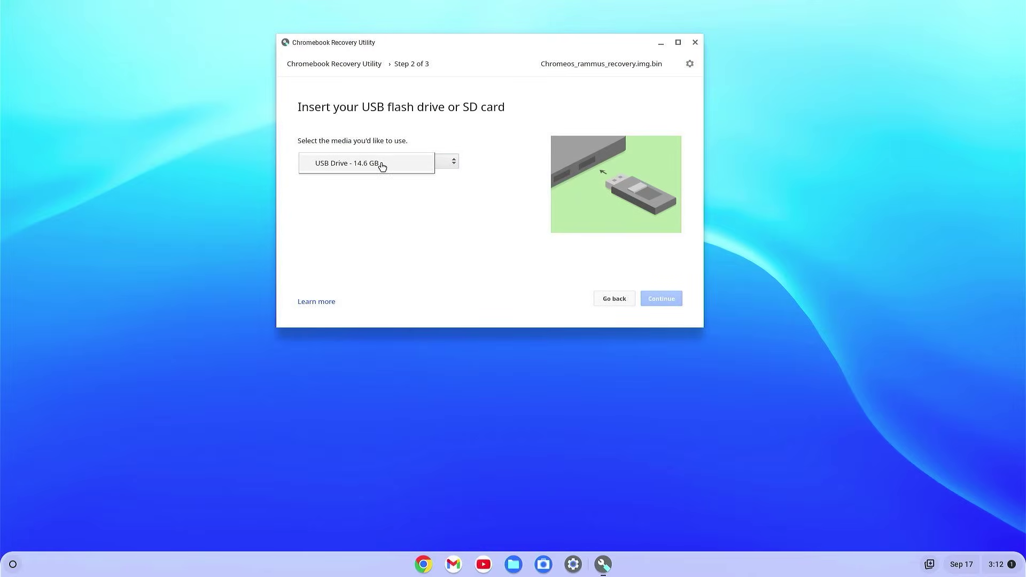
Select the 14.6 GB USB drive and write the recovery image to it.
{"action": "left_click", "coordinate": [381, 165]}
{"action": "left_click", "coordinate": [661, 299]}
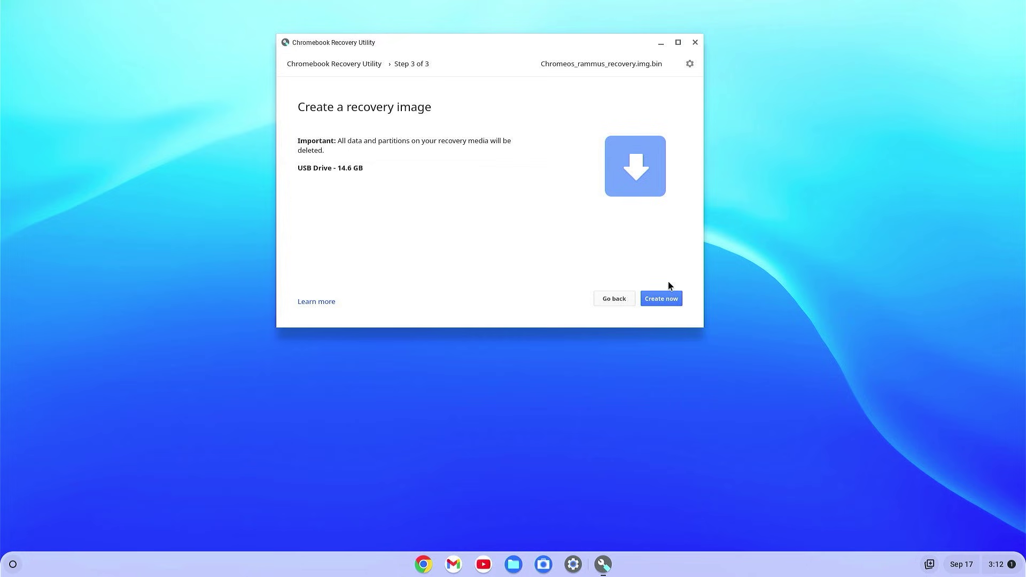
{"action": "left_click", "coordinate": [664, 302]}
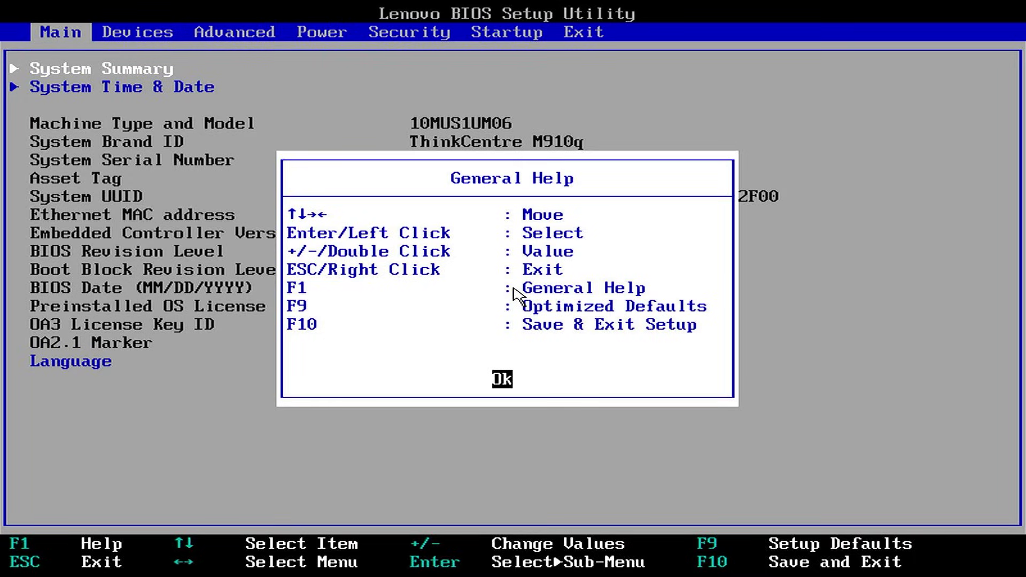
Set Secure Boot to Disabled under BIOS Security and save with F10.
{"action": "key", "text": "Escape"}
{"action": "key", "text": "Right"}
{"action": "key", "text": "Right"}
{"action": "key", "text": "Right"}
{"action": "key", "text": "Right"}
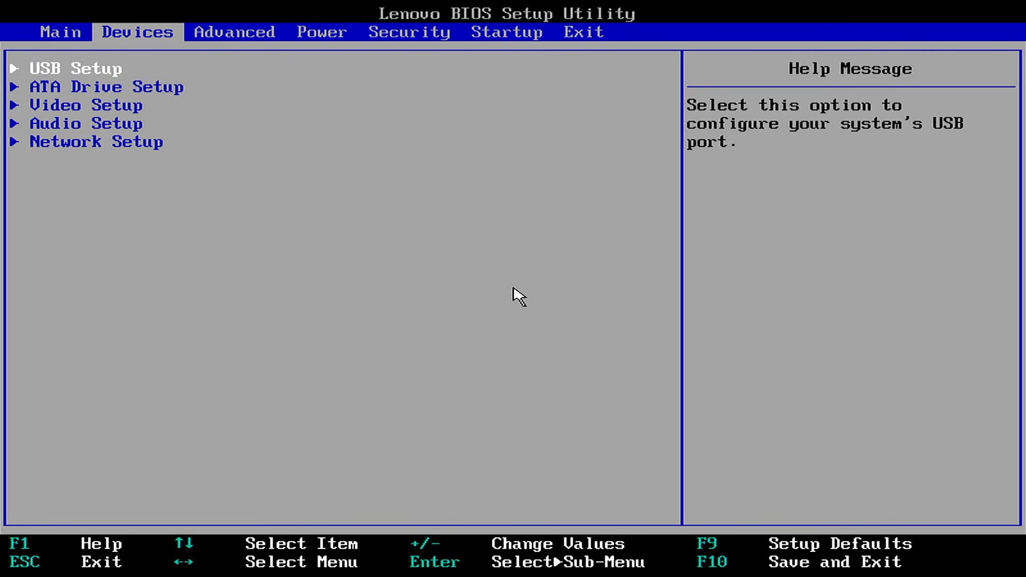
{"action": "key", "text": "Down"}
{"action": "key", "text": "Down"}
{"action": "key", "text": "Down"}
{"action": "key", "text": "Down"}
{"action": "key", "text": "Down"}
{"action": "key", "text": "Down"}
{"action": "key", "text": "Down"}
{"action": "key", "text": "Down"}
{"action": "key", "text": "Down"}
{"action": "key", "text": "Down"}
{"action": "key", "text": "Down"}
{"action": "key", "text": "Down"}
{"action": "key", "text": "Down"}
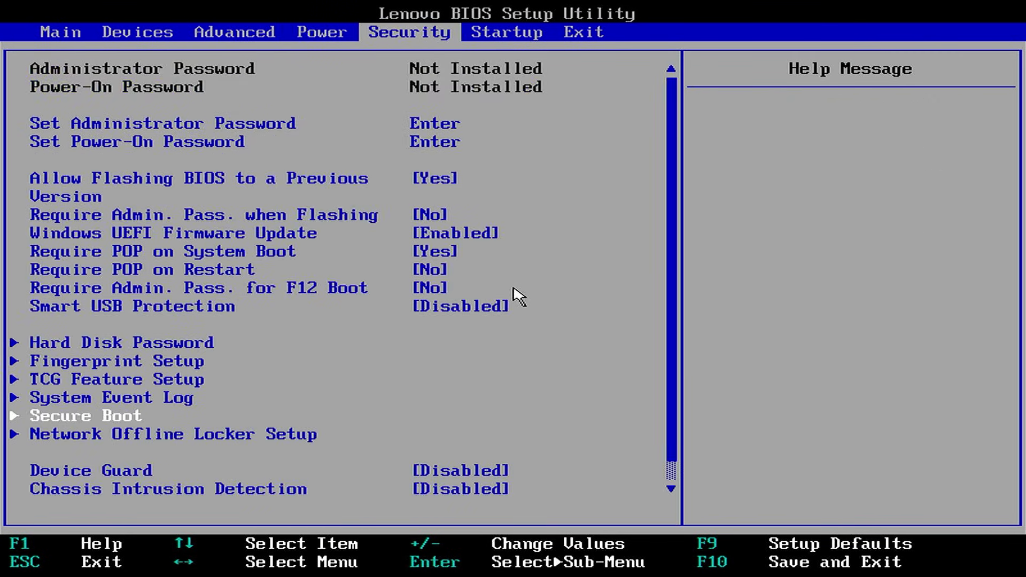
{"action": "key", "text": "Return"}
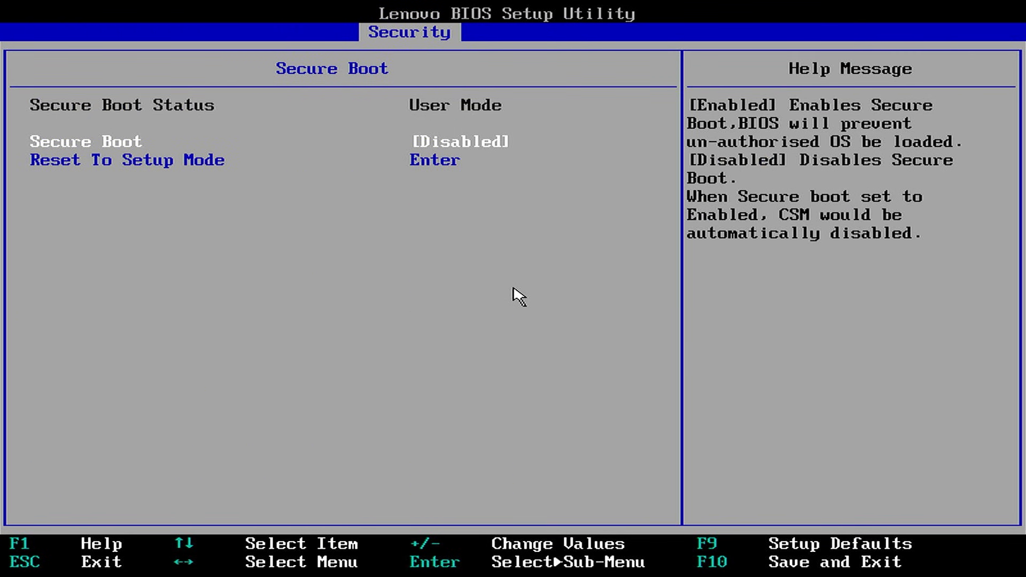
{"action": "key", "text": "Return"}
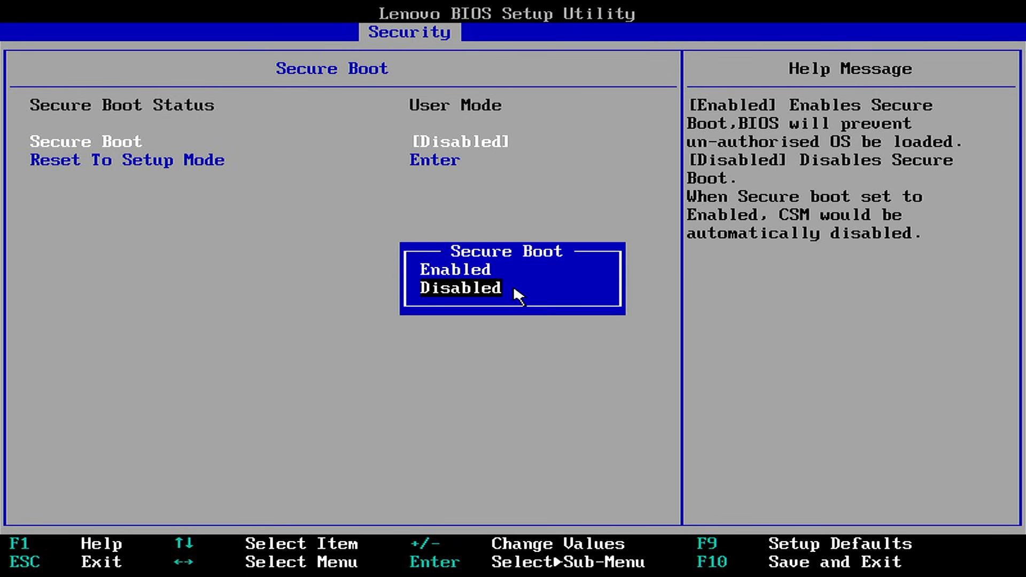
{"action": "key", "text": "Return"}
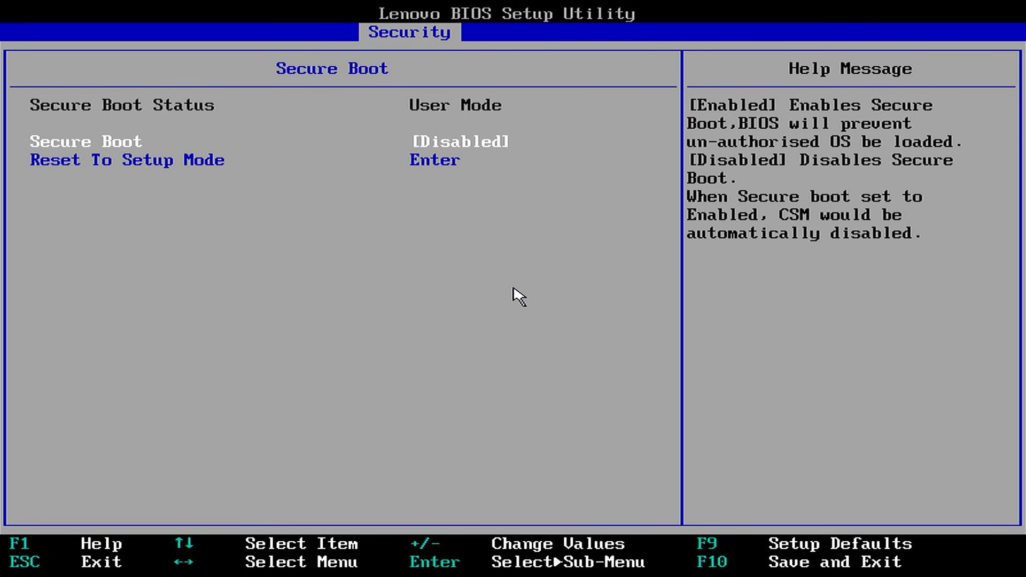
{"action": "key", "text": "F10"}
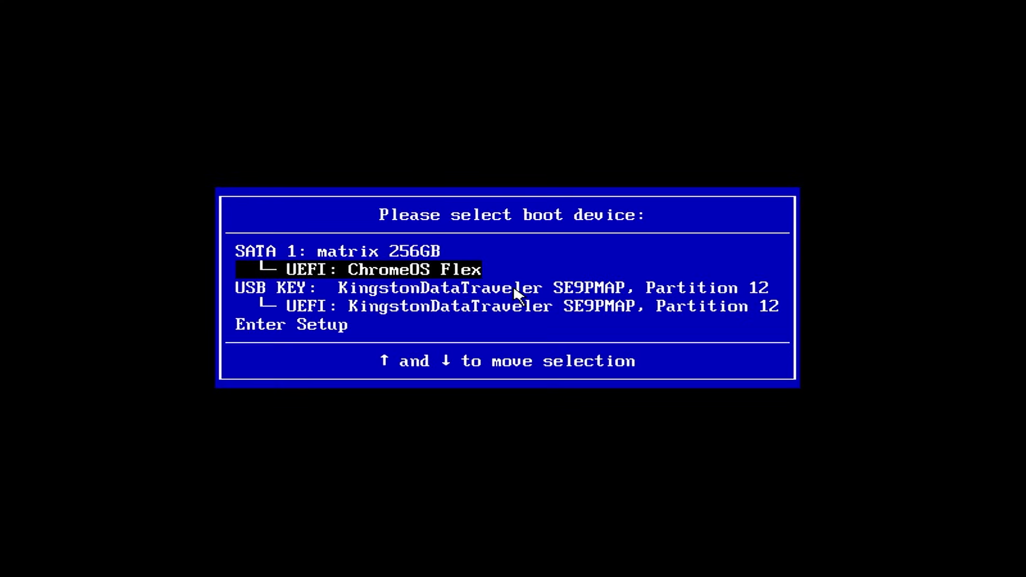
Highlight the UEFI: KingstonDataTraveler SE9PMAP, Partition 12 entry in the boot menu.
{"action": "key", "text": "Down"}
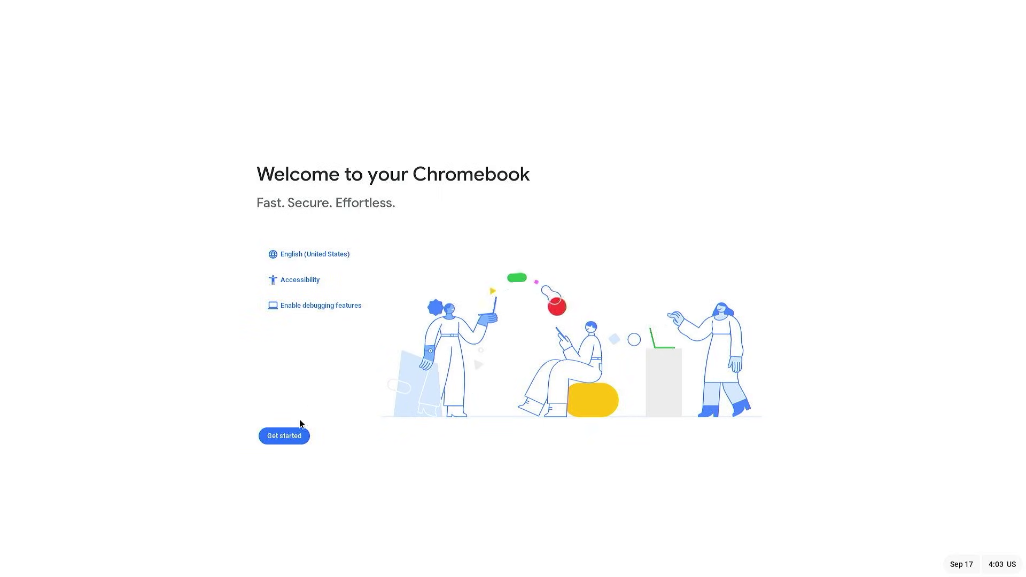
Click Get started on the 'Welcome to your Chromebook' screen.
{"action": "left_click", "coordinate": [280, 439]}
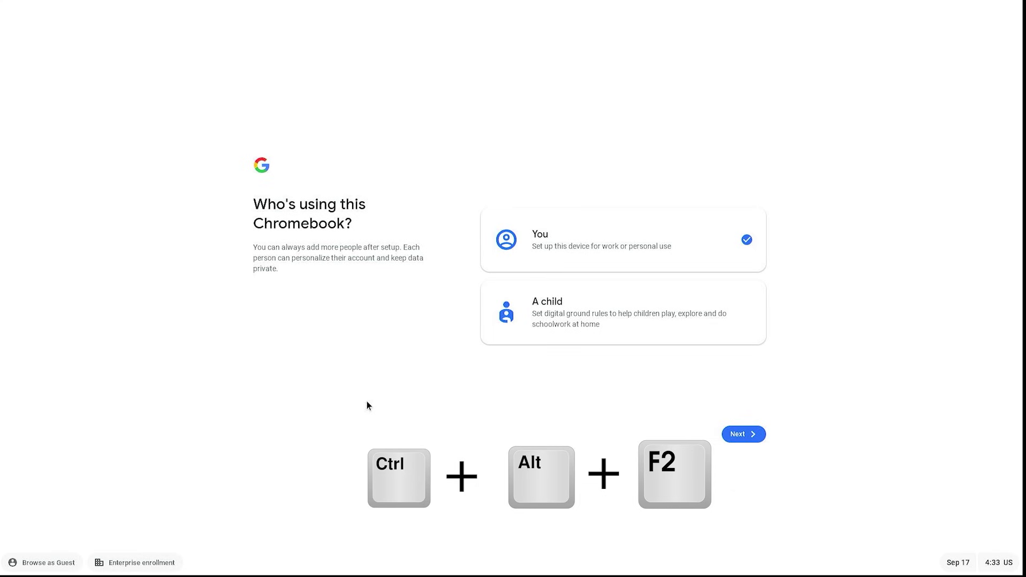
Log in to the developer console as root and run sudo resize-data.
{"action": "key", "text": "ctrl+alt+F2"}
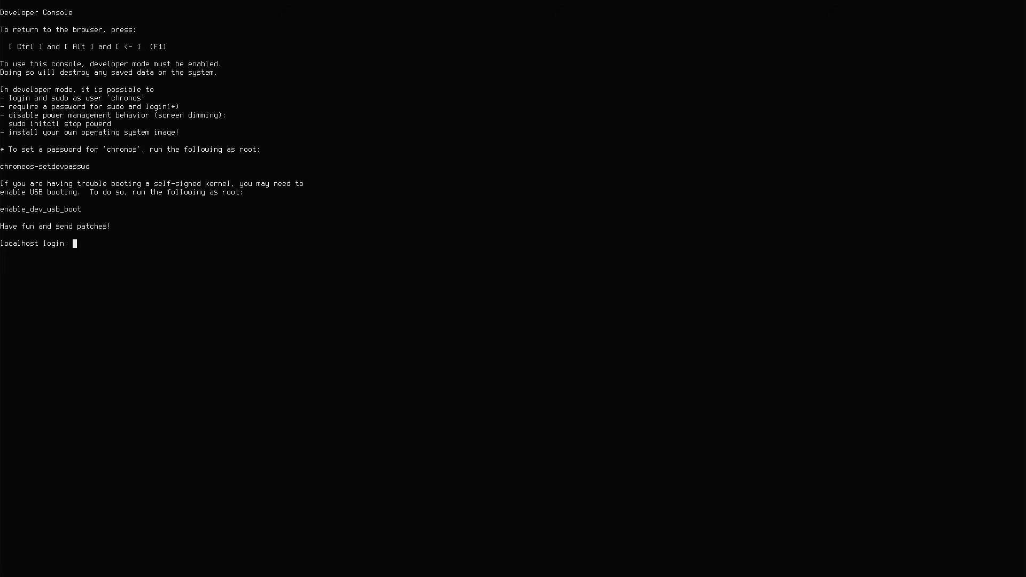
{"action": "type", "text": "root"}
{"action": "key", "text": "Return"}
{"action": "type", "text": "sudo resize-data"}
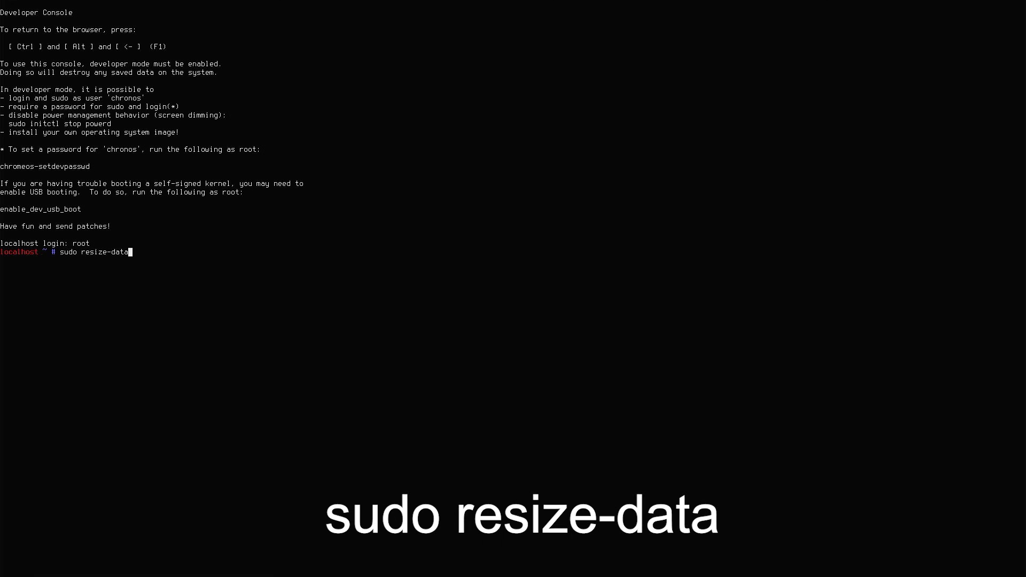
{"action": "key", "text": "Return"}
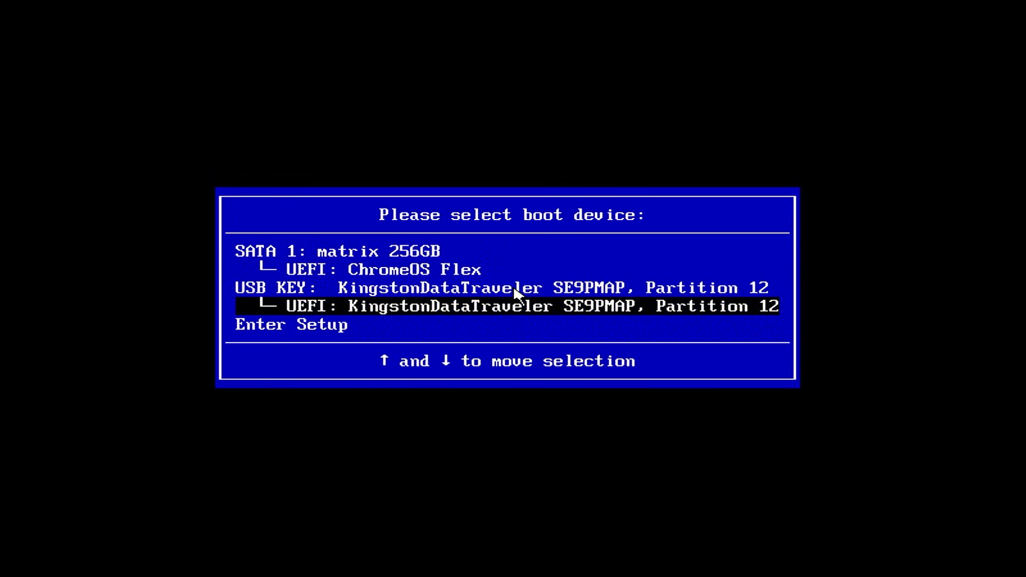
Boot from the USB key, accept the terms and sync settings, keep the Auto theme, and finish setup.
{"action": "key", "text": "Return"}
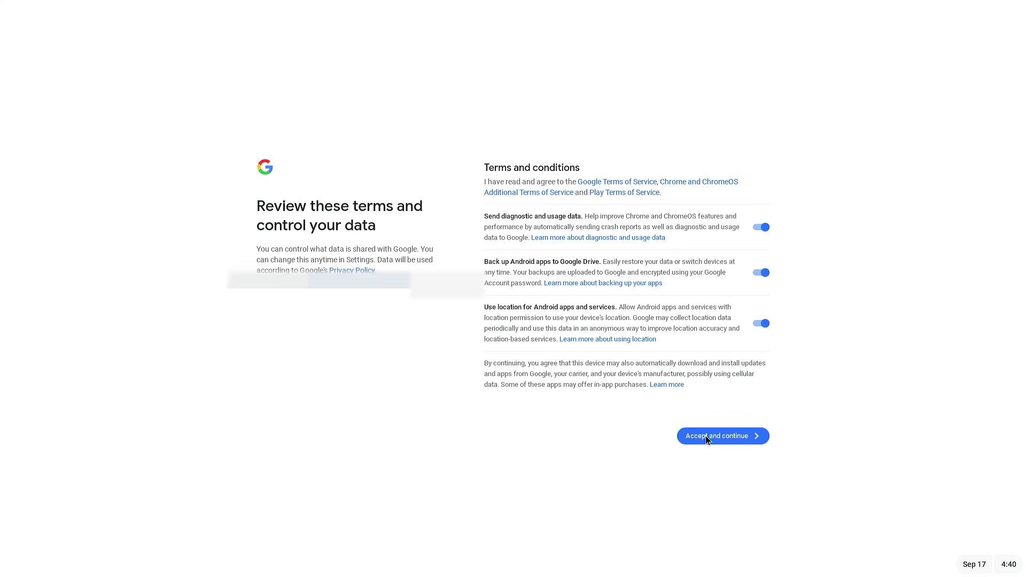
{"action": "left_click", "coordinate": [704, 436]}
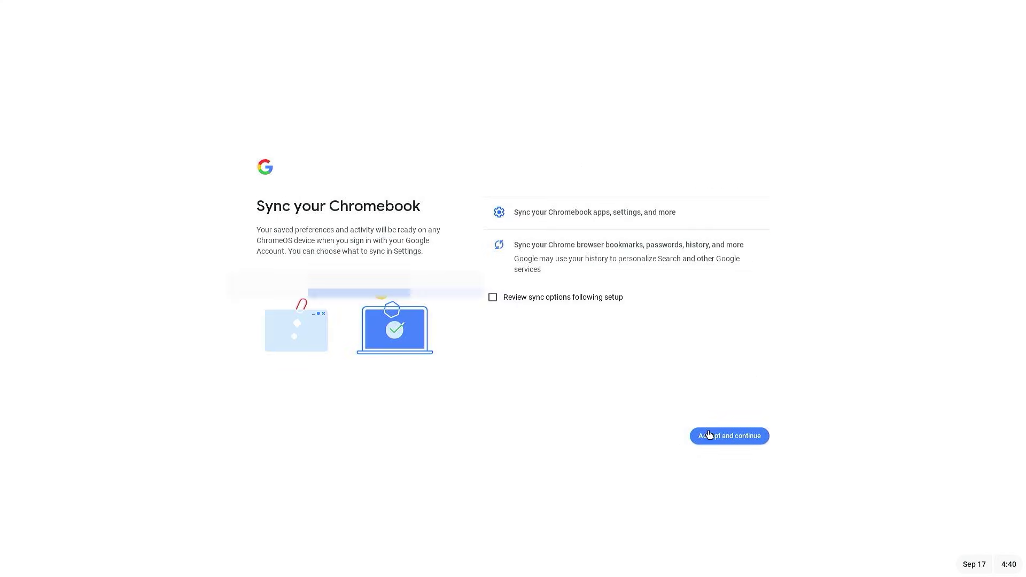
{"action": "left_click", "coordinate": [744, 437]}
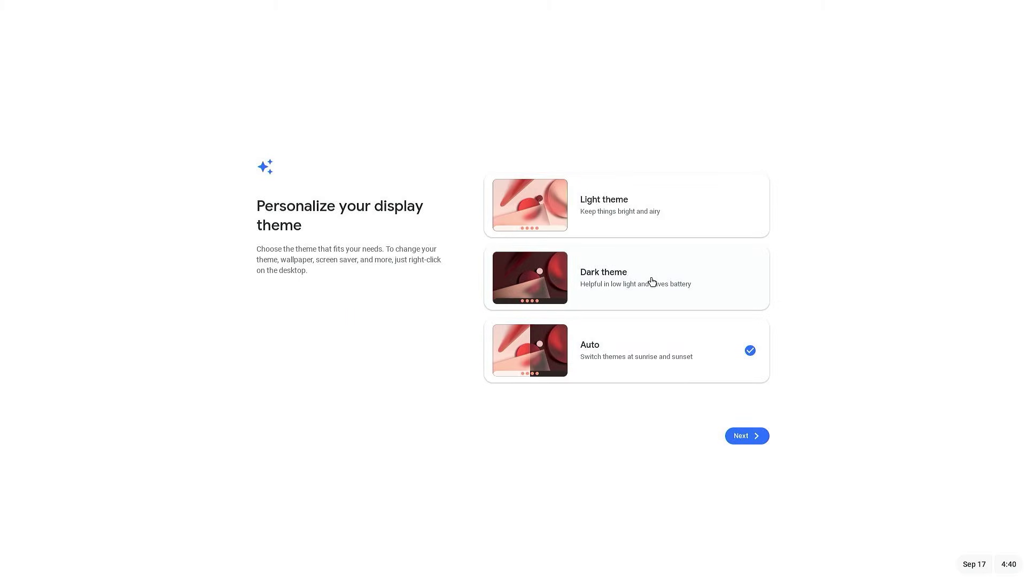
{"action": "left_click", "coordinate": [742, 433]}
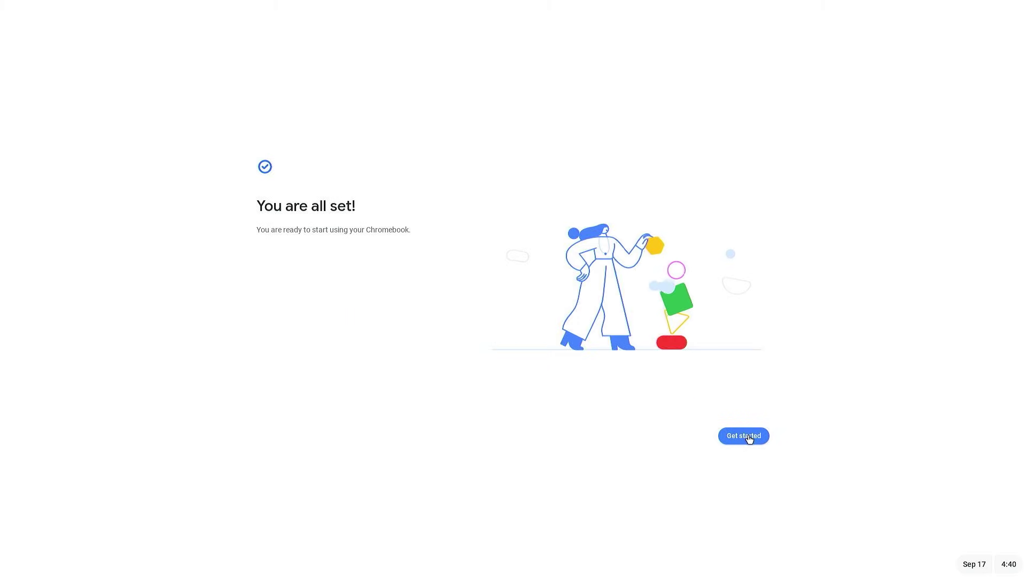
{"action": "left_click", "coordinate": [748, 436]}
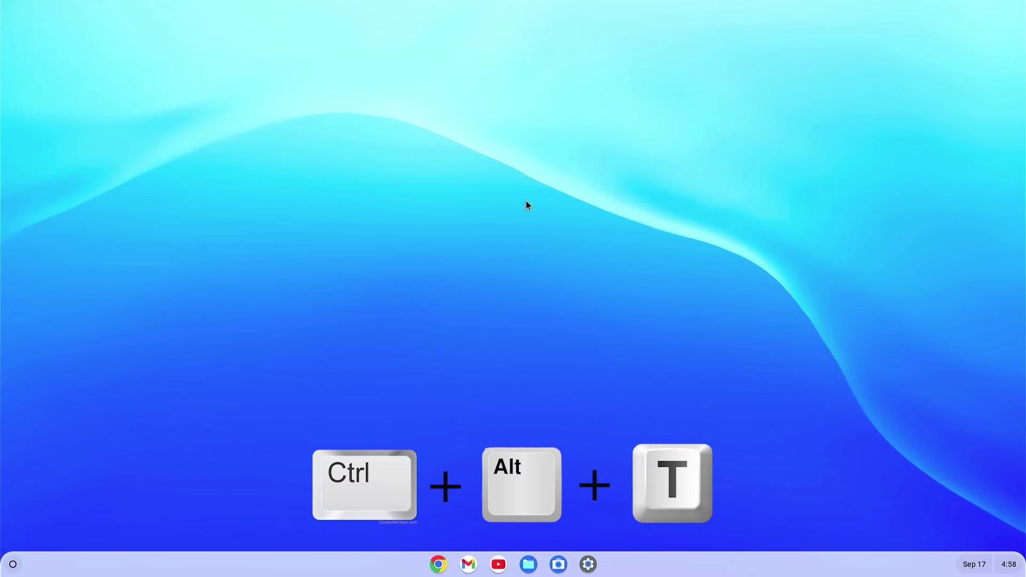
In crosh, start a full shell and list all disks with 'sudo fdisk -l'.
{"action": "key", "text": "ctrl+alt+t"}
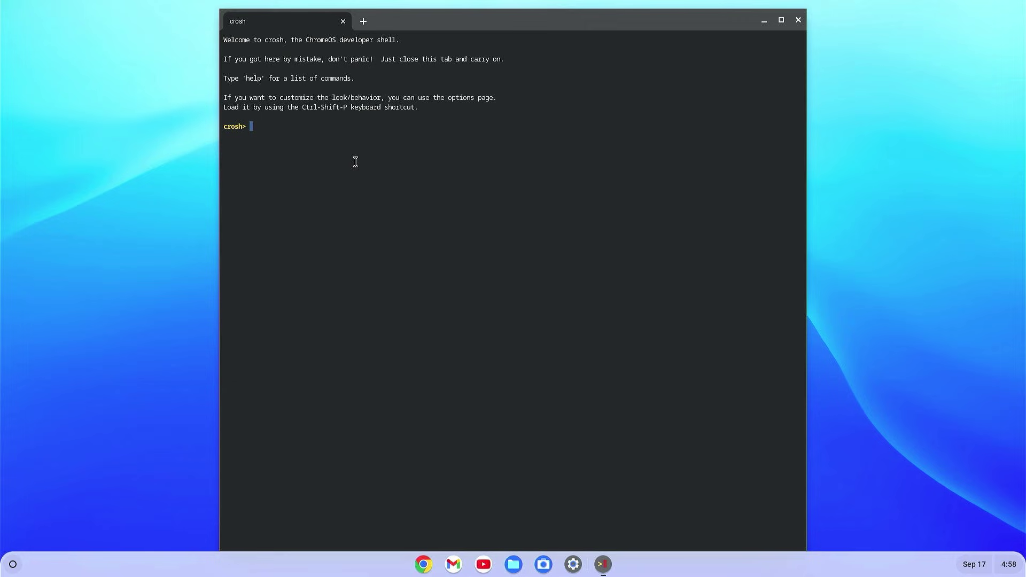
{"action": "type", "text": "shell"}
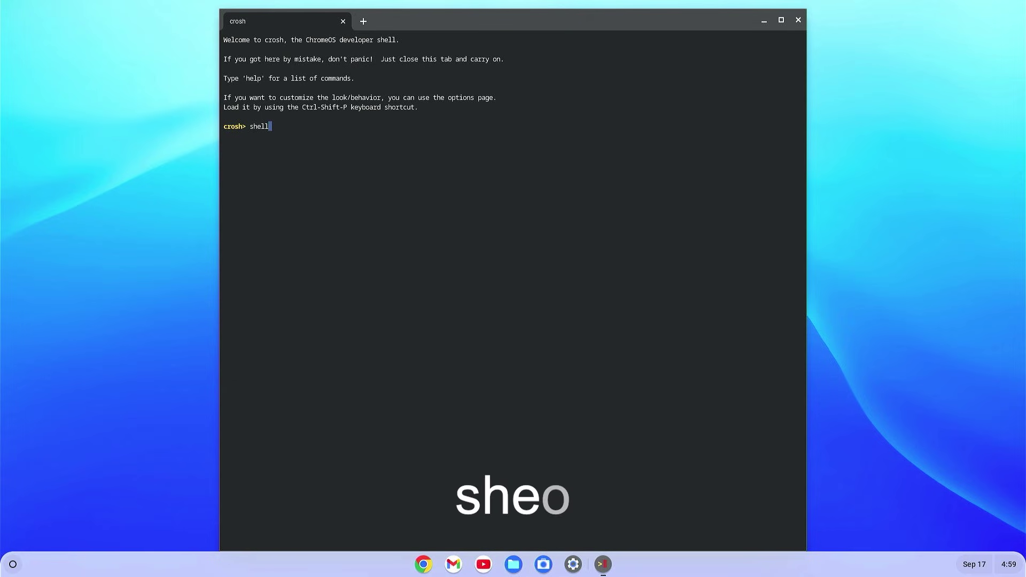
{"action": "key", "text": "Return"}
{"action": "type", "text": "sudo fdisk -l"}
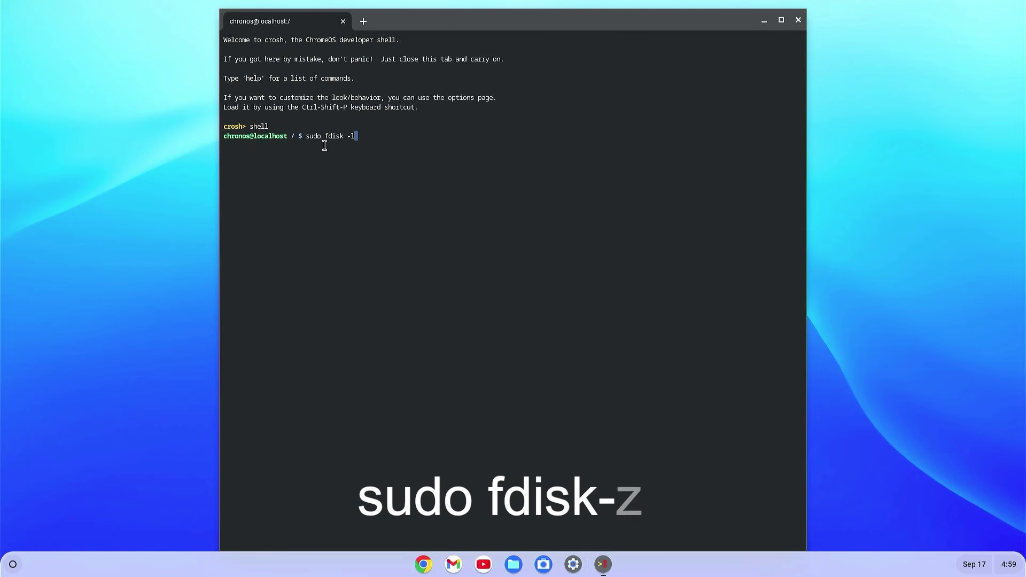
{"action": "key", "text": "Return"}
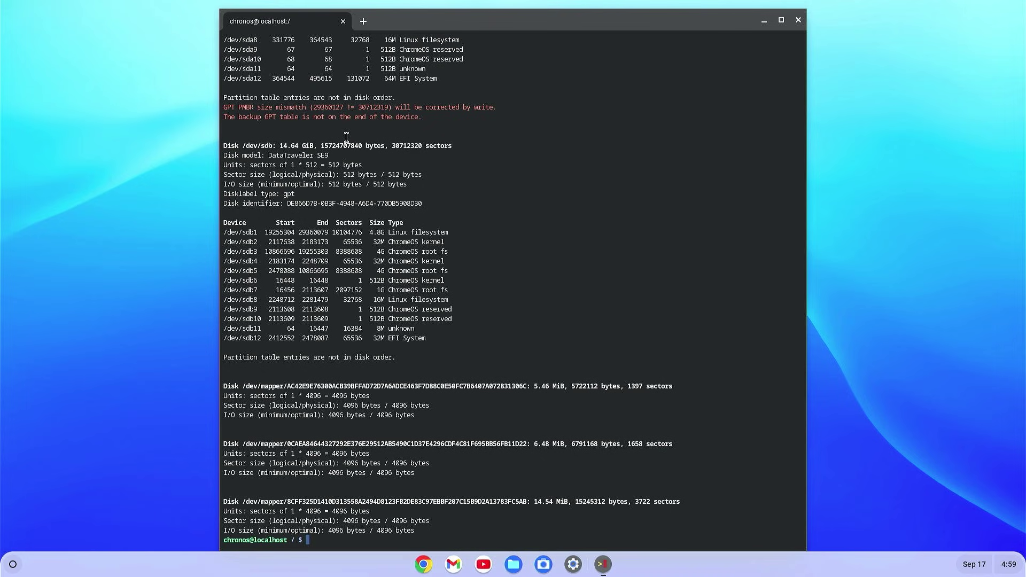
Find the 256GB internal disk in the fdisk listing and copy its size and 'sda' name.
{"action": "scroll", "coordinate": [346, 137], "scroll_direction": "up", "scroll_amount": 7}
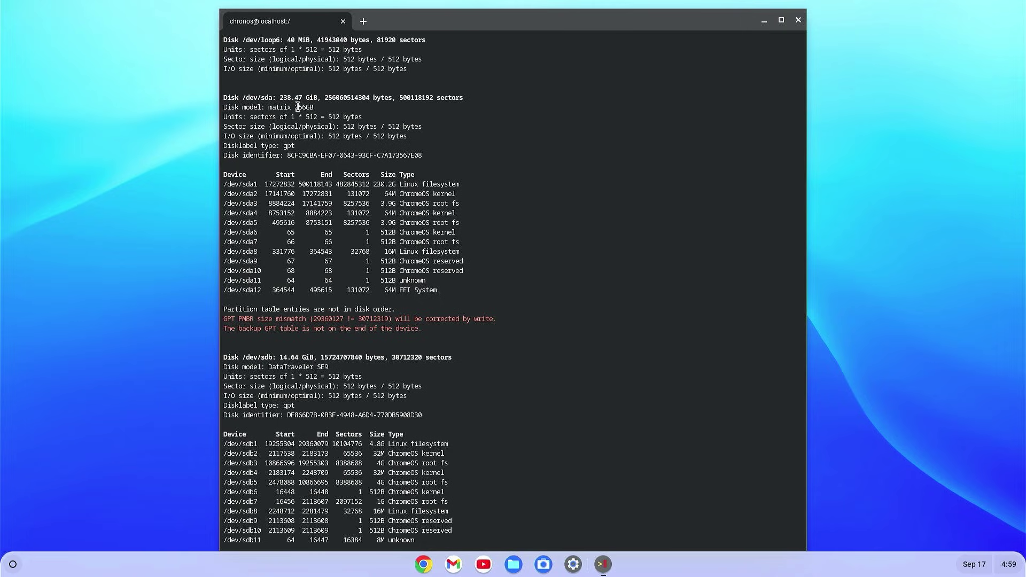
{"action": "double_click", "coordinate": [298, 107]}
{"action": "key", "text": "ctrl+shift+c"}
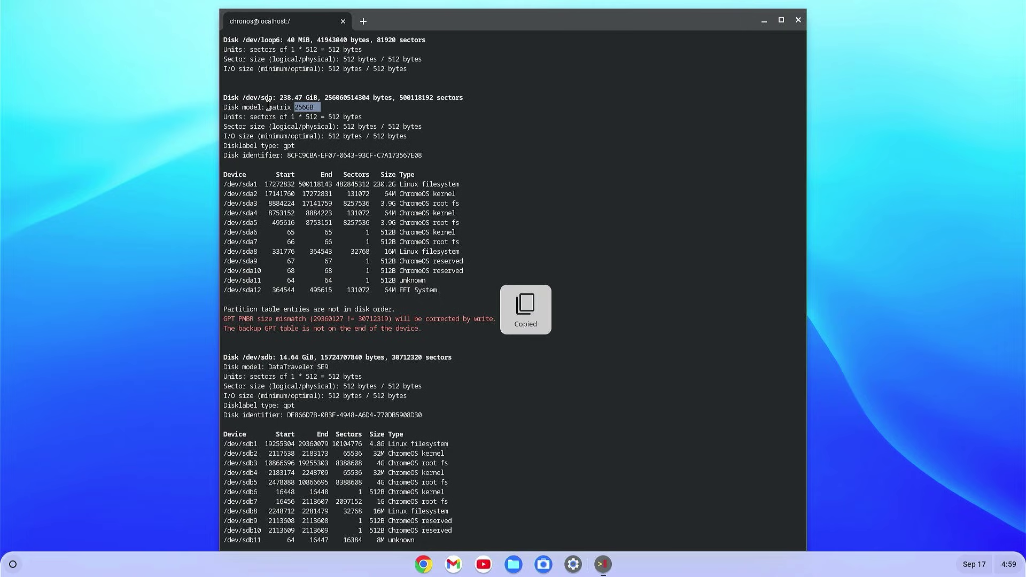
{"action": "left_click", "coordinate": [272, 97]}
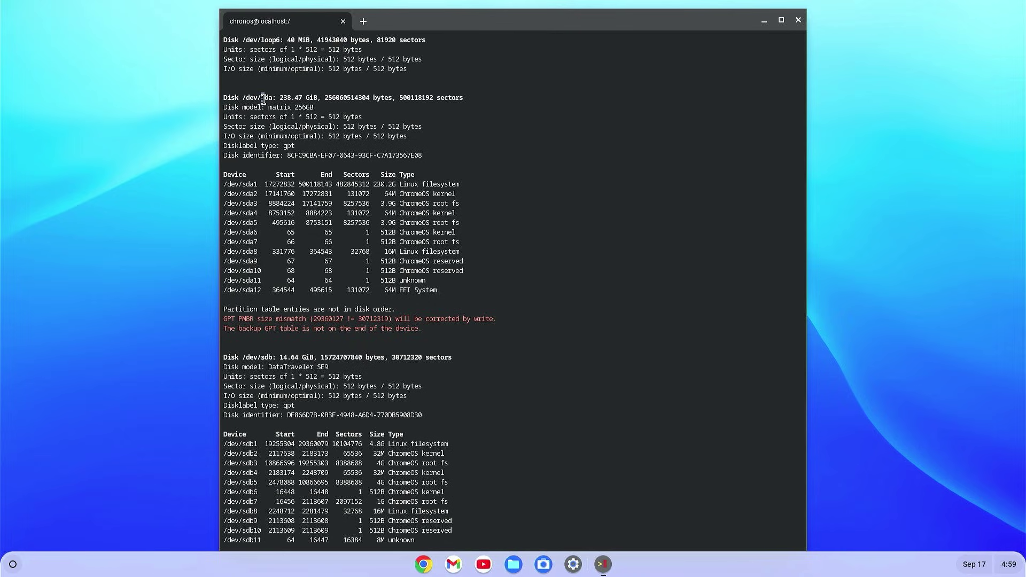
{"action": "left_click_drag", "start_coordinate": [262, 97], "coordinate": [272, 97]}
{"action": "key", "text": "ctrl+shift+c"}
{"action": "scroll", "coordinate": [474, 283], "scroll_direction": "down", "scroll_amount": 7}
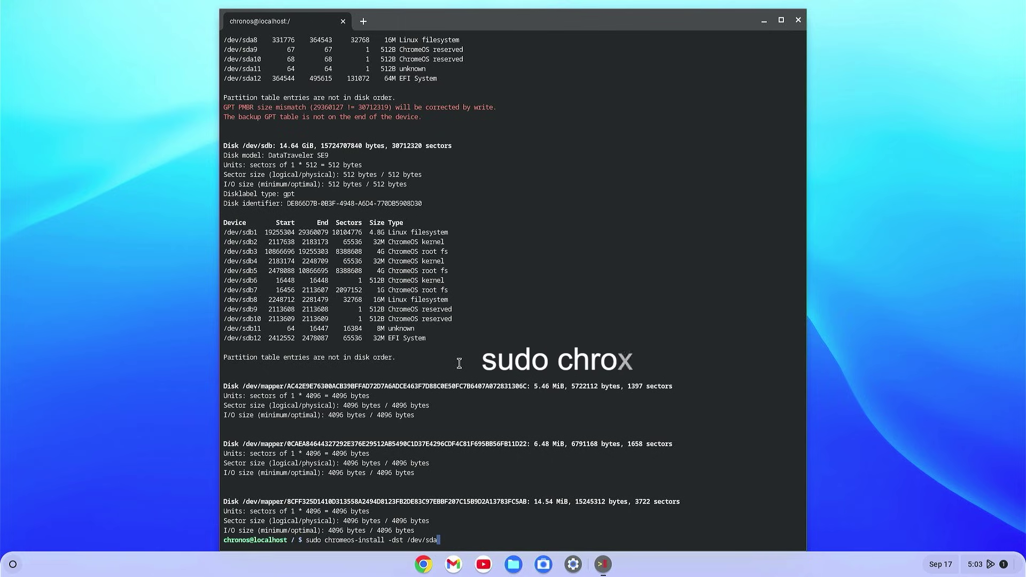
Run the chromeos-install onto /dev/sda and confirm the wipe with 'y'.
{"action": "key", "text": "Return"}
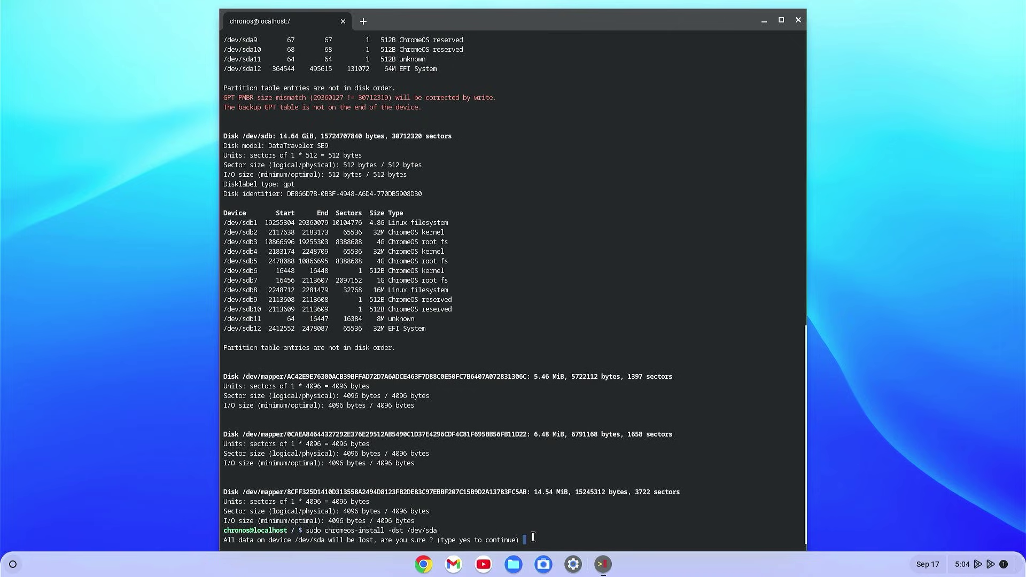
{"action": "type", "text": "yes"}
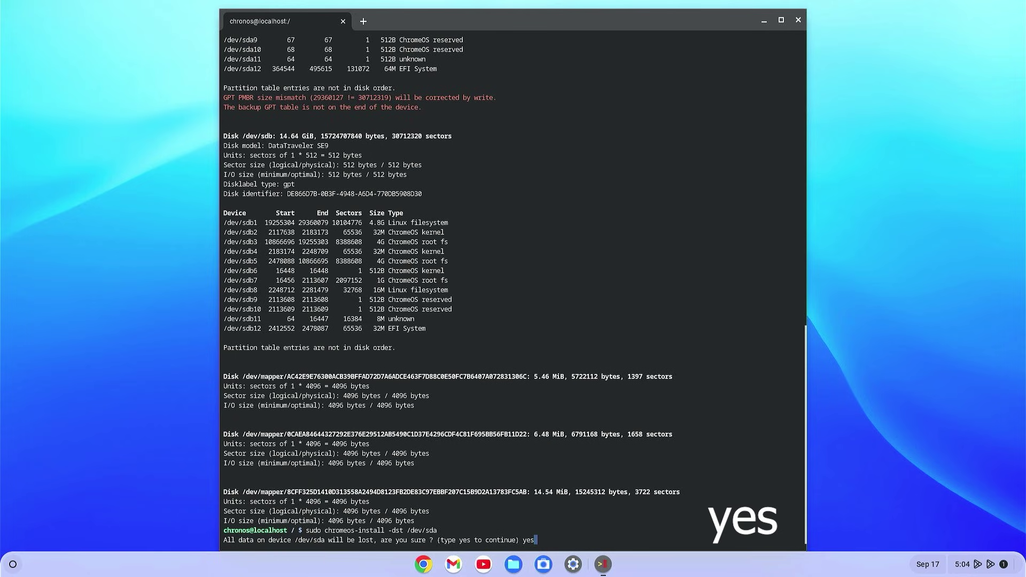
{"action": "key", "text": "Return"}
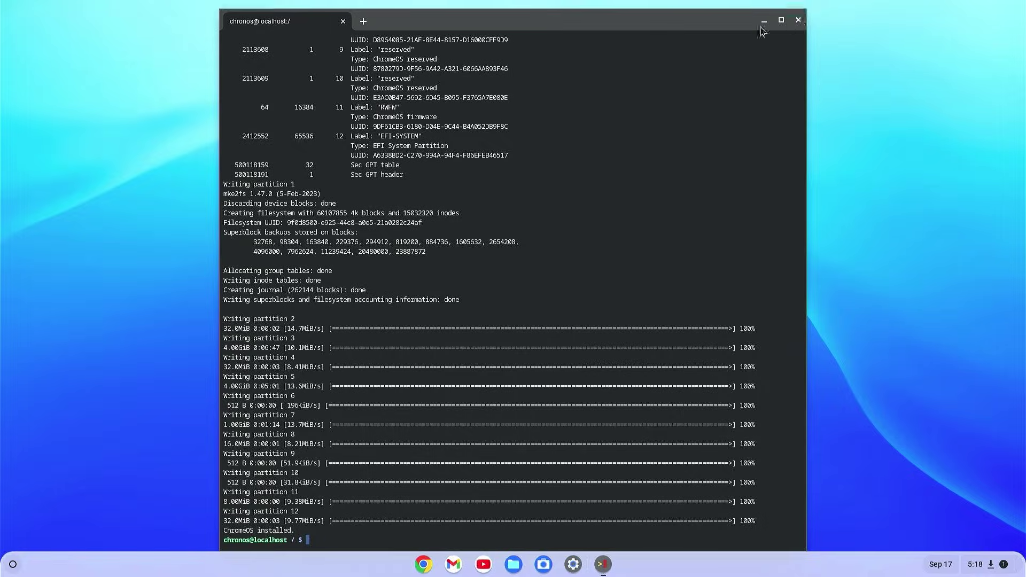
Close the terminal and shut the computer down from quick settings.
{"action": "left_click", "coordinate": [798, 20]}
{"action": "left_click", "coordinate": [604, 82]}
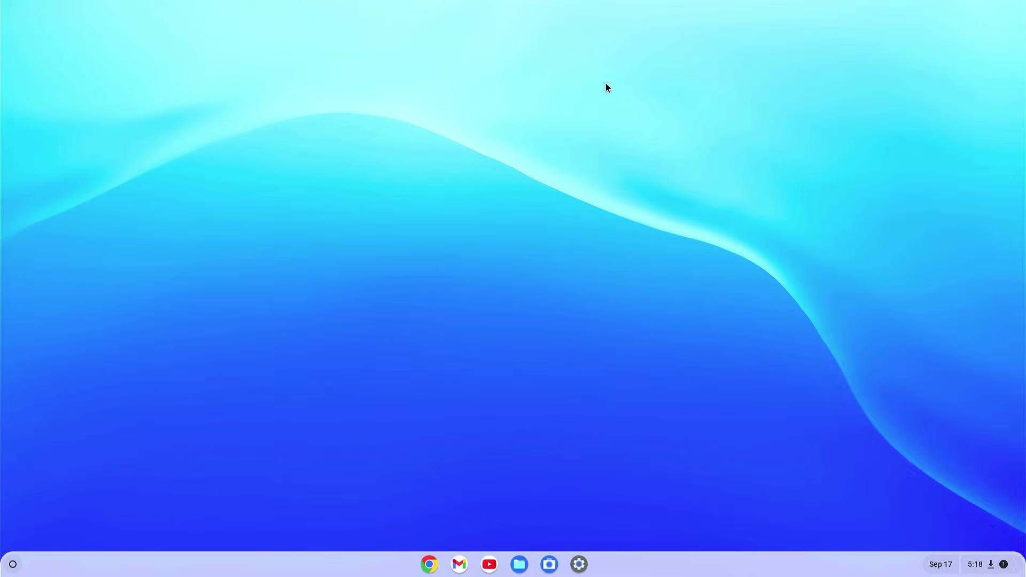
{"action": "left_click", "coordinate": [980, 564]}
{"action": "left_click", "coordinate": [922, 329]}
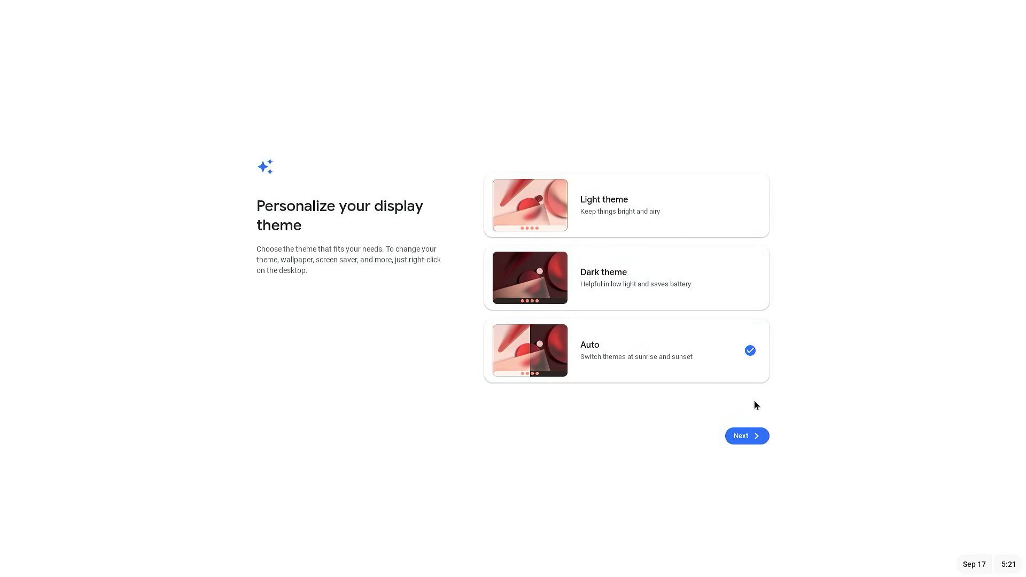
Keep the Auto theme, finish setup, close the Explore window, and open the app launcher.
{"action": "left_click", "coordinate": [748, 440]}
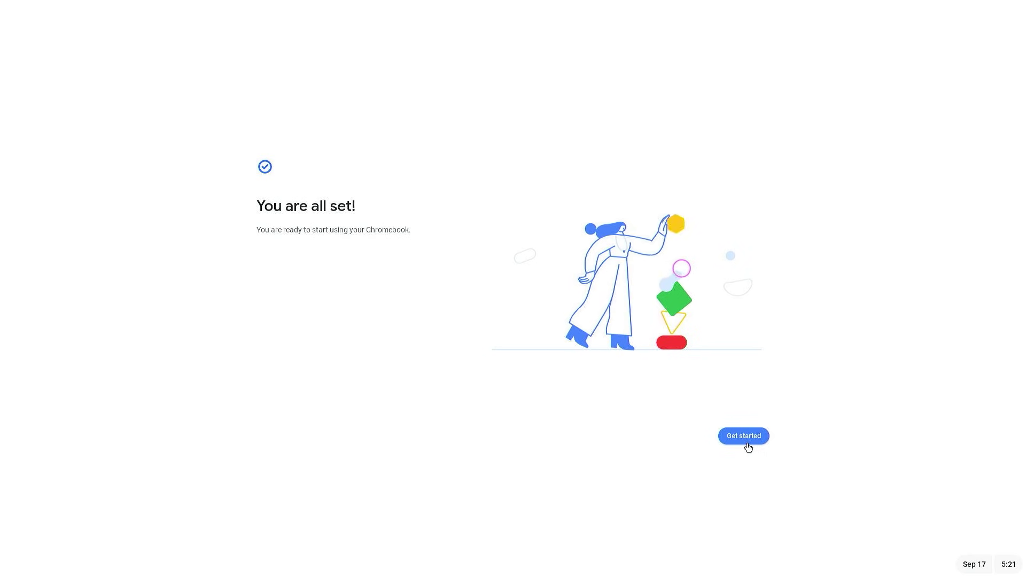
{"action": "left_click", "coordinate": [748, 440]}
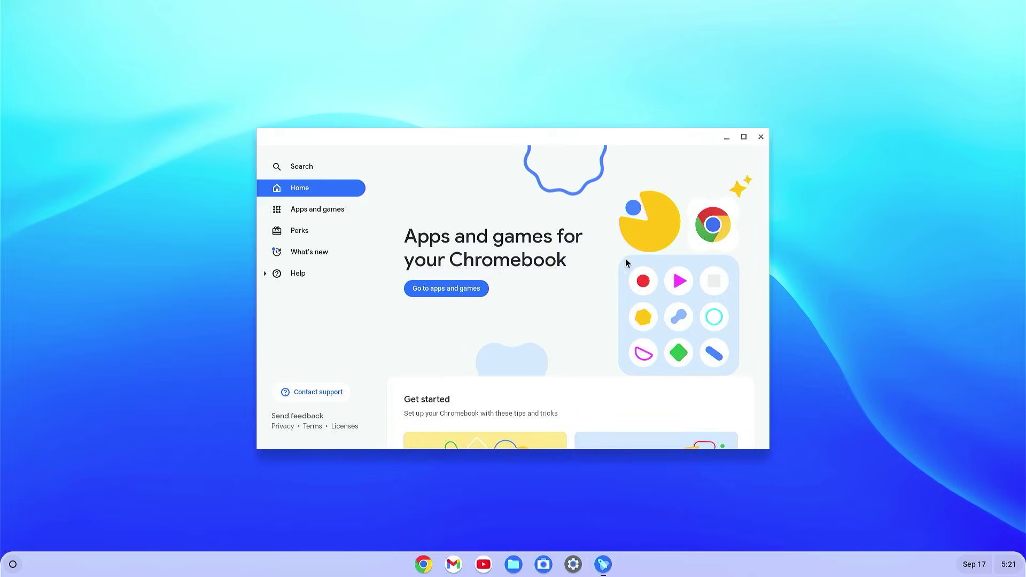
{"action": "left_click", "coordinate": [759, 137]}
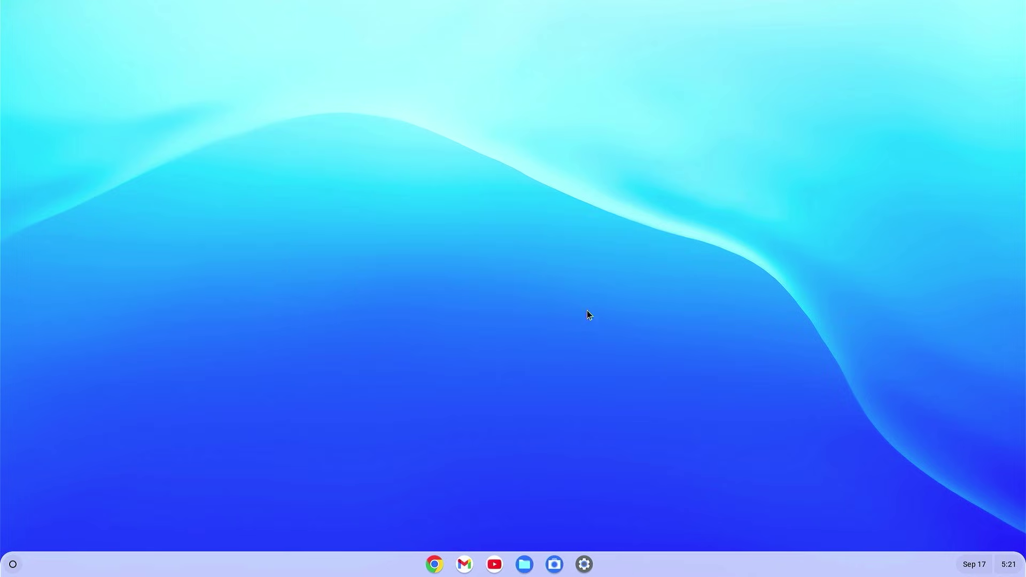
{"action": "left_click", "coordinate": [12, 564]}
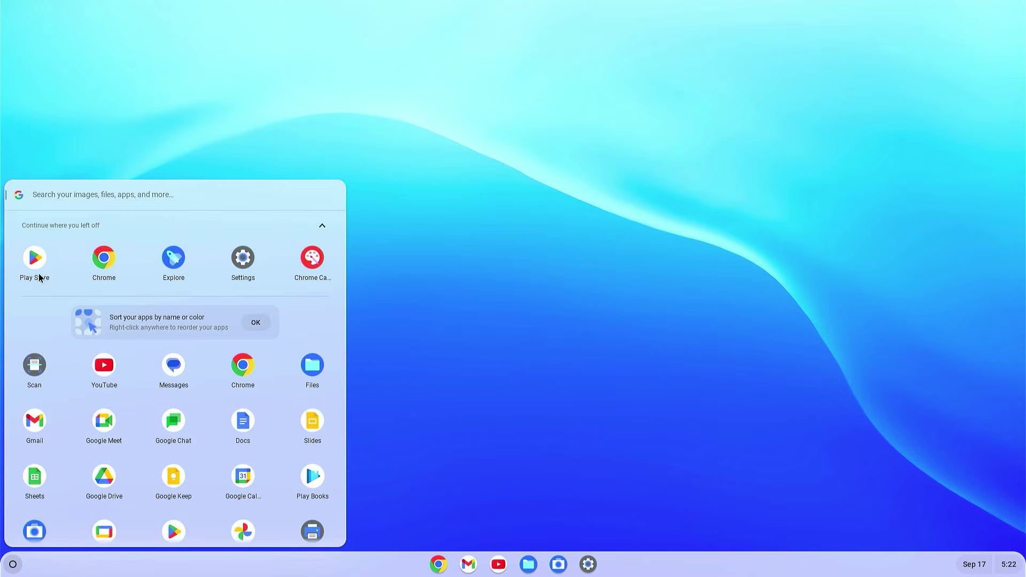
Launch the Play Store, check its setup progress, browse the Apps page and open Instagram.
{"action": "left_click", "coordinate": [36, 256]}
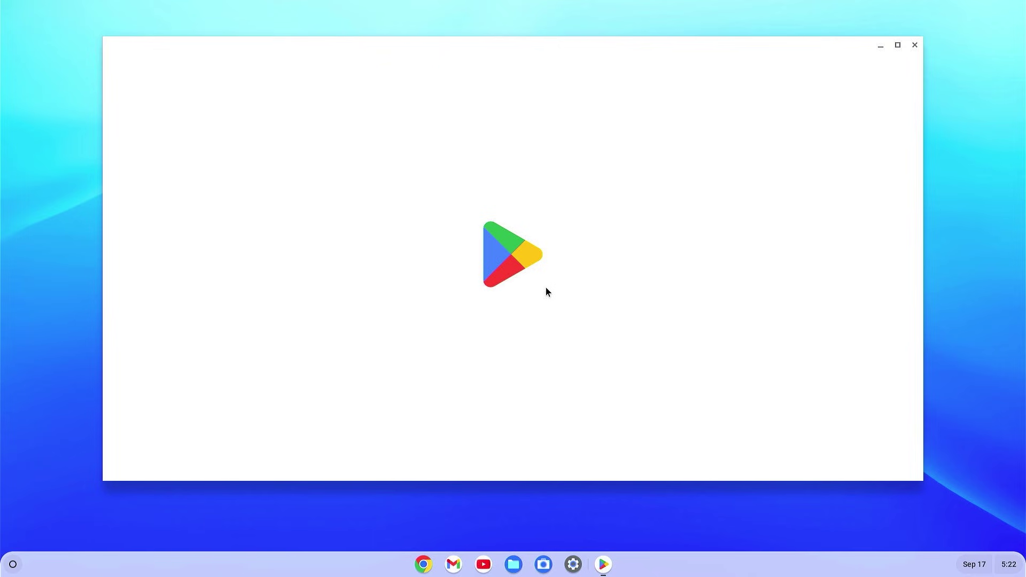
{"action": "left_click", "coordinate": [994, 564]}
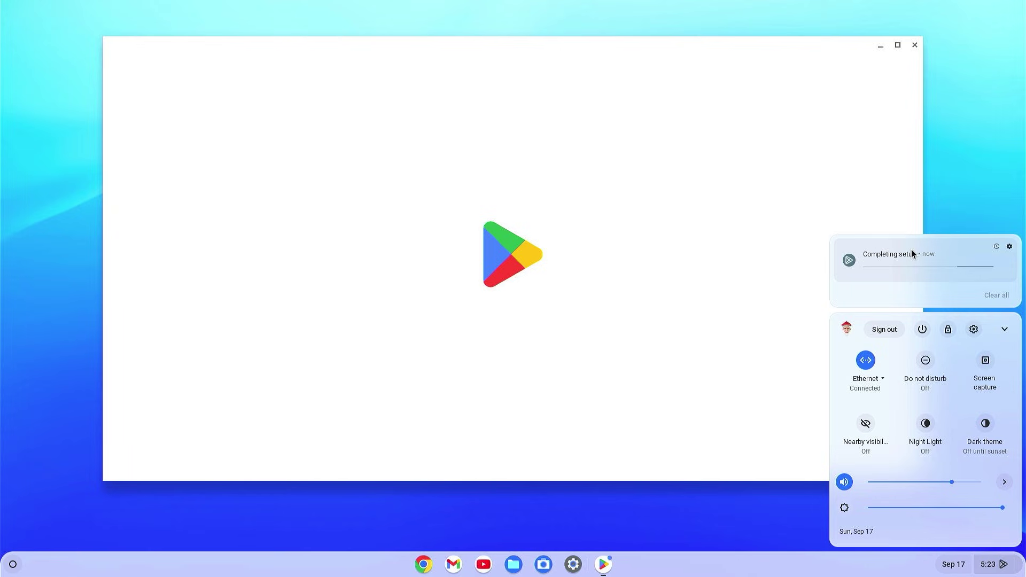
{"action": "scroll", "coordinate": [601, 356], "scroll_direction": "down", "scroll_amount": 6}
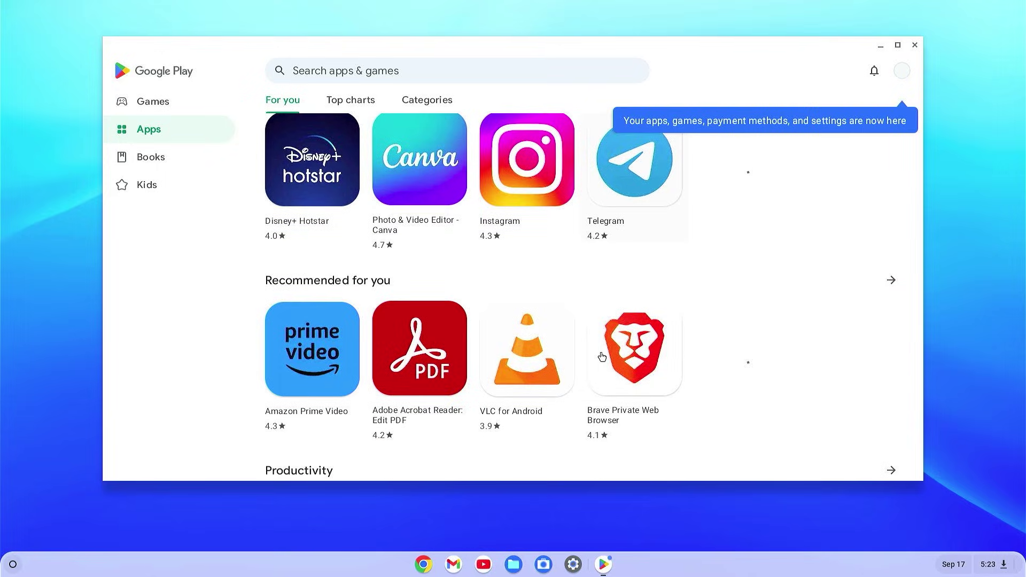
{"action": "scroll", "coordinate": [601, 356], "scroll_direction": "down", "scroll_amount": 4}
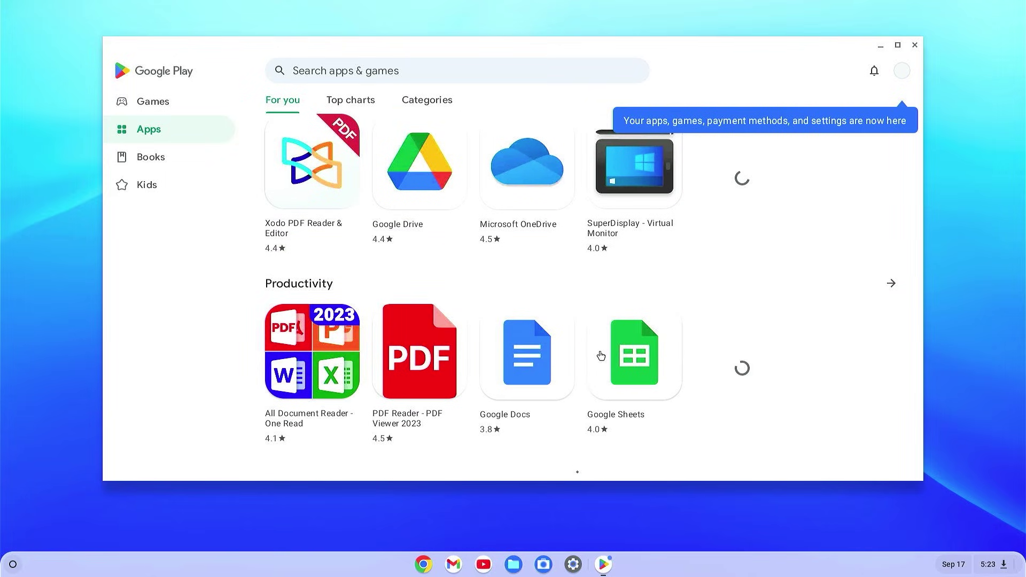
{"action": "scroll", "coordinate": [601, 357], "scroll_direction": "down", "scroll_amount": 5}
{"action": "left_click", "coordinate": [527, 377]}
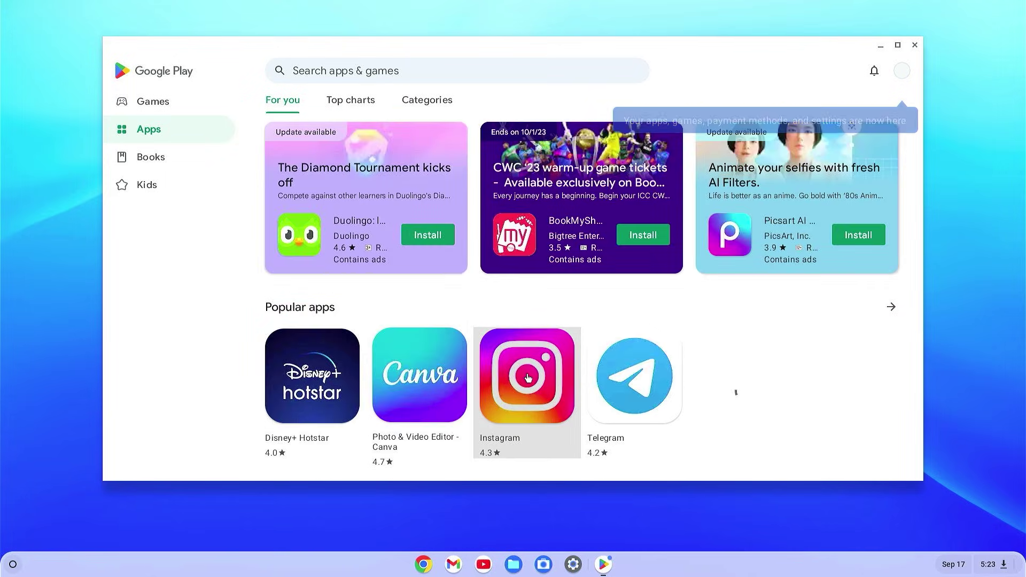